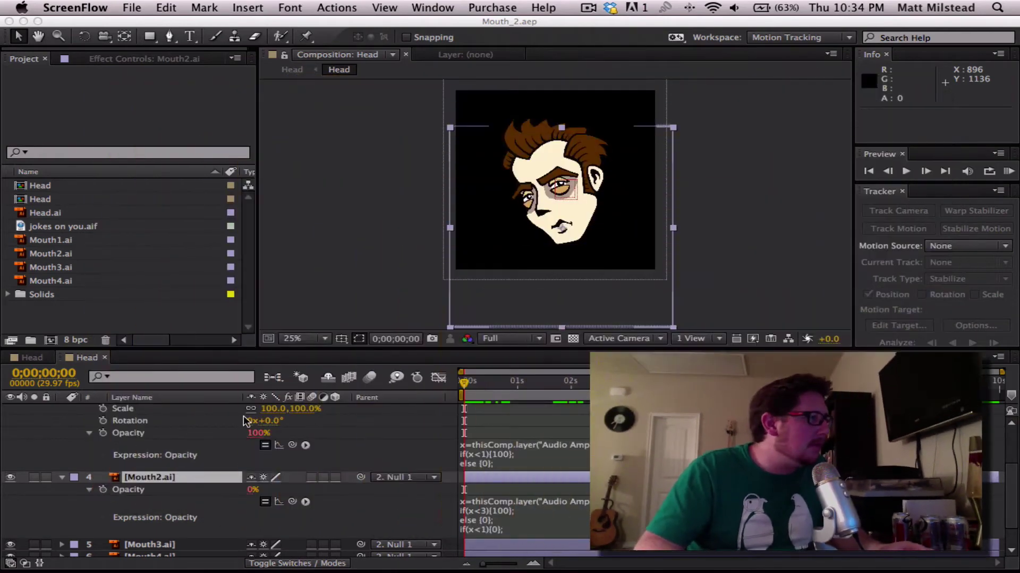
# Step: Collapse the expanded opacity expression properties of Mouth2.ai and Mouth1.ai
pyautogui.click(62, 481)
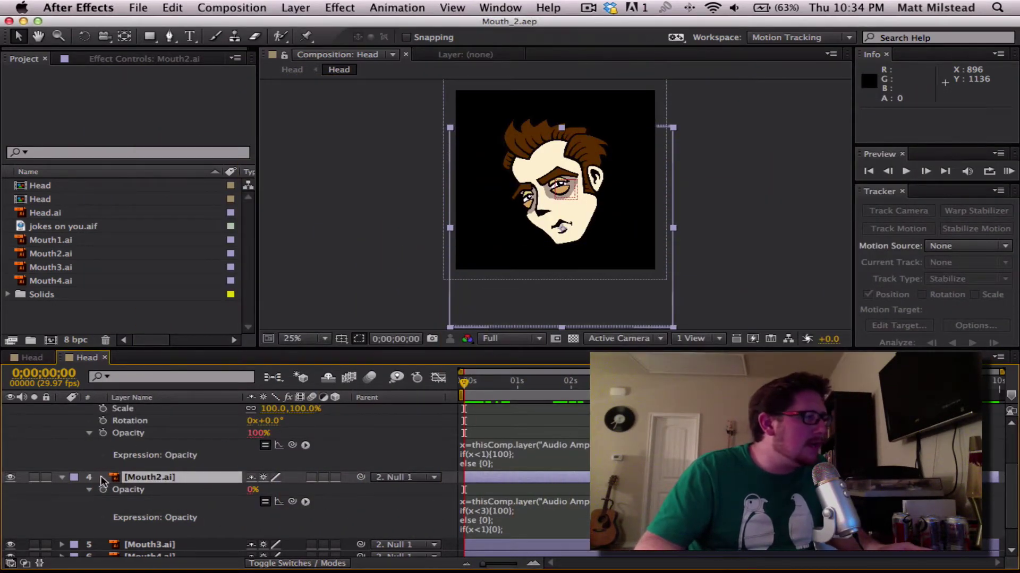
pyautogui.click(63, 477)
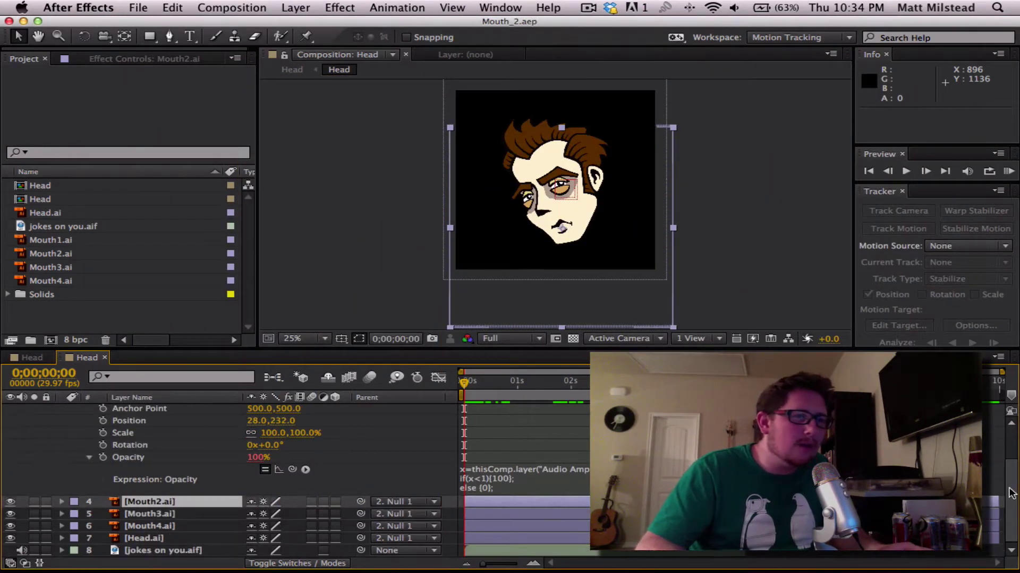
pyautogui.scroll(3, 1013, 471)
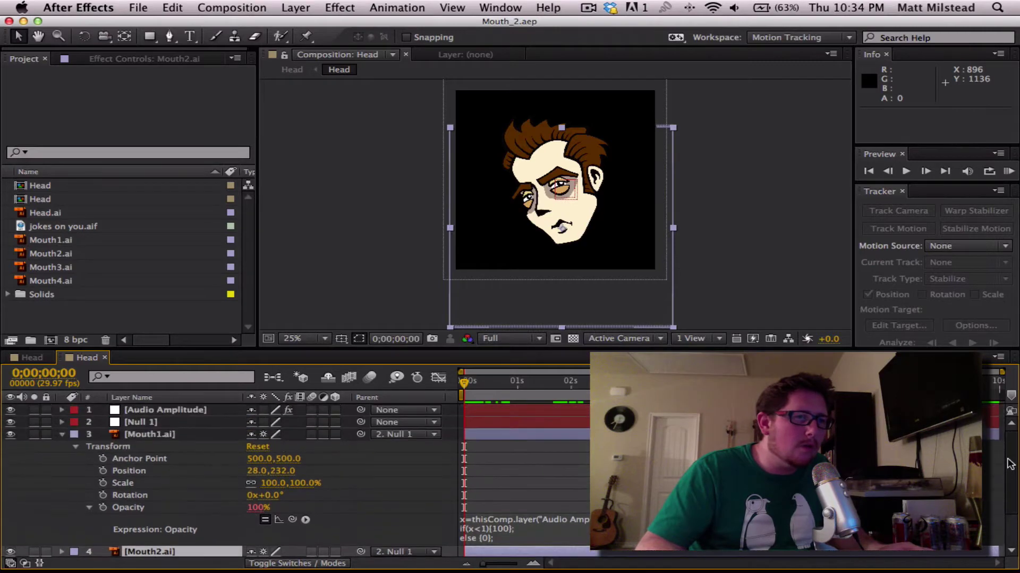
pyautogui.click(62, 434)
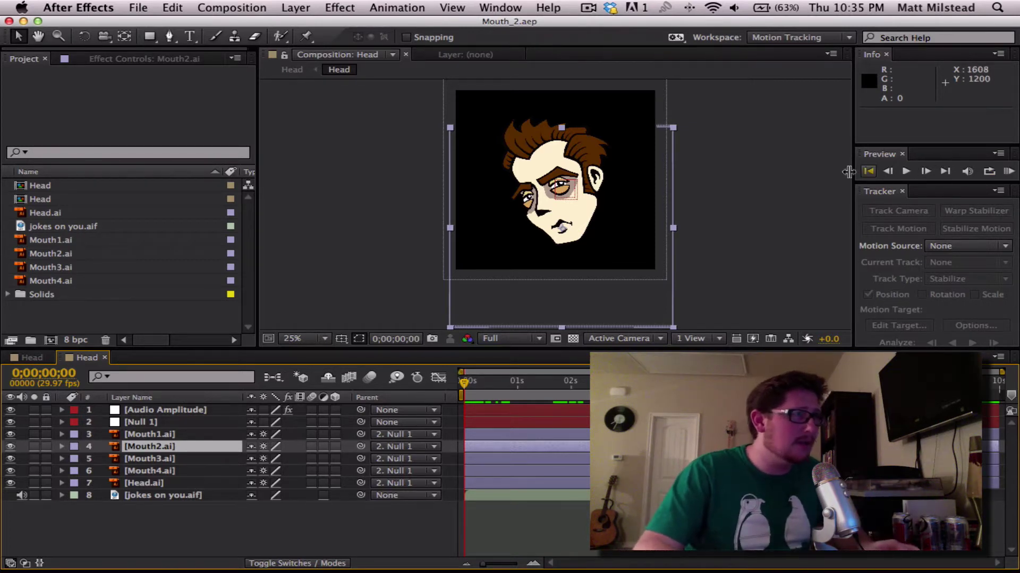
pyautogui.click(1009, 172)
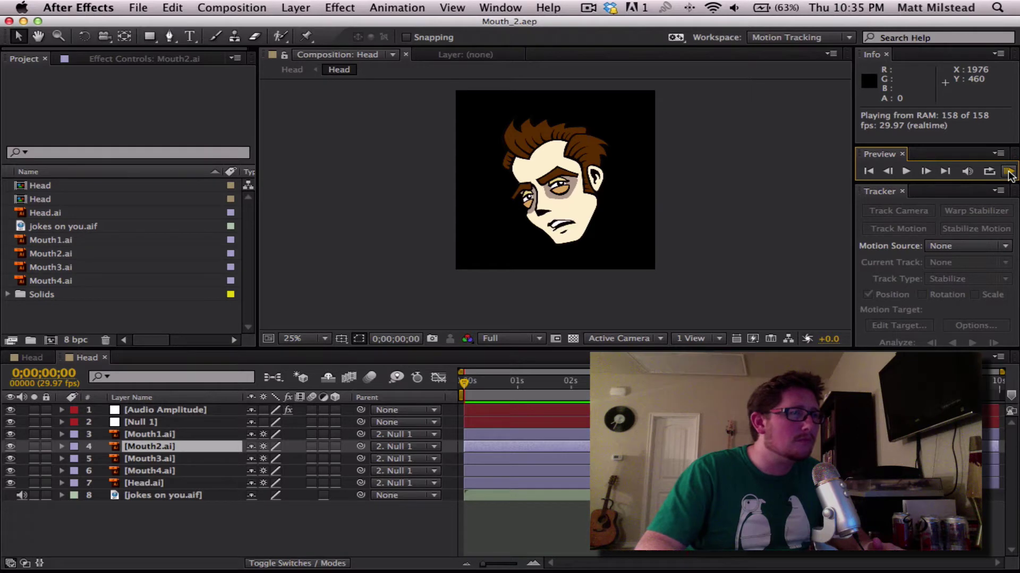
pyautogui.click(1009, 173)
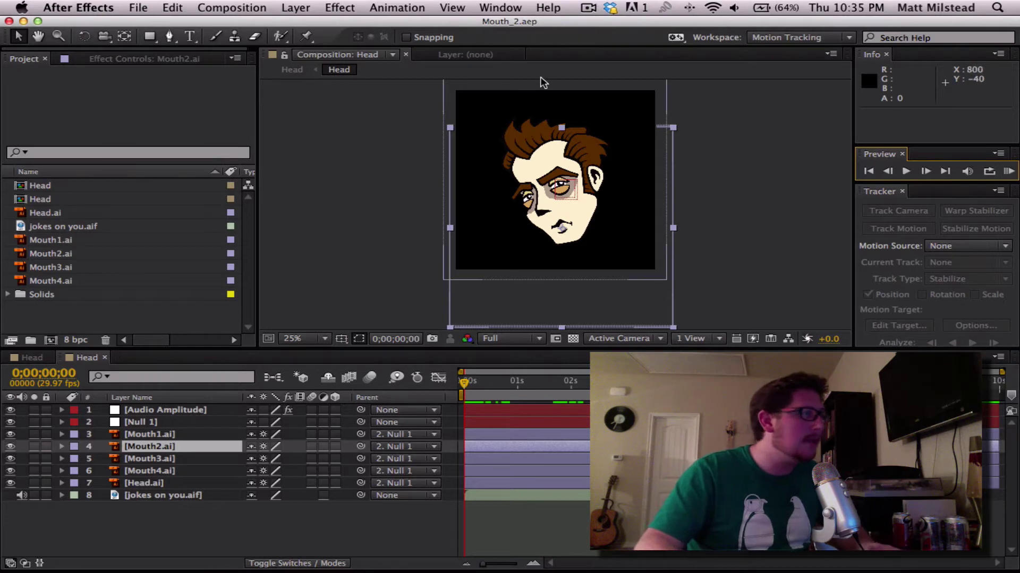
# Step: Start a new empty After Effects project
pyautogui.click(85, 329)
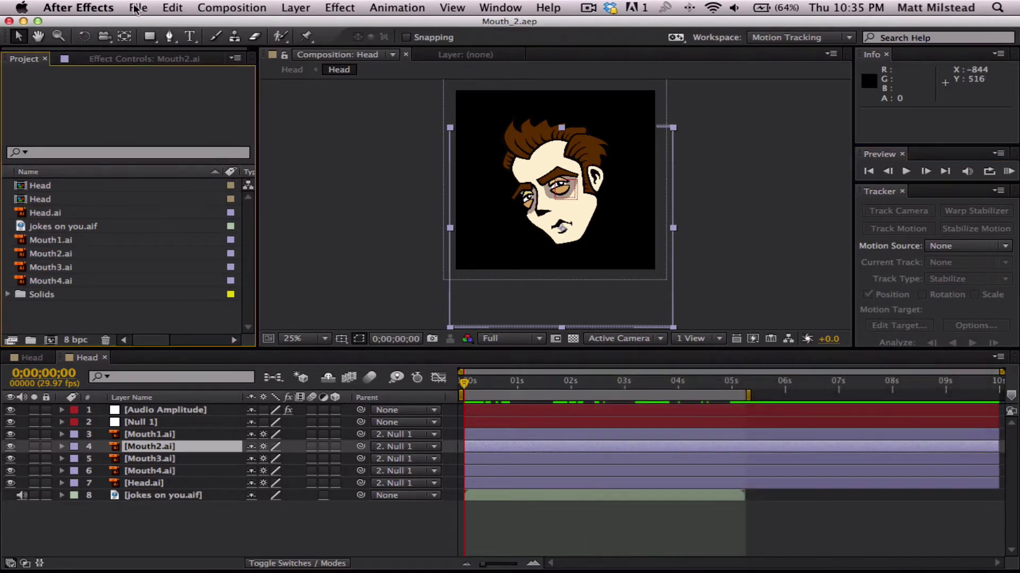
pyautogui.click(137, 8)
pyautogui.moveTo(281, 24)
pyautogui.click(367, 30)
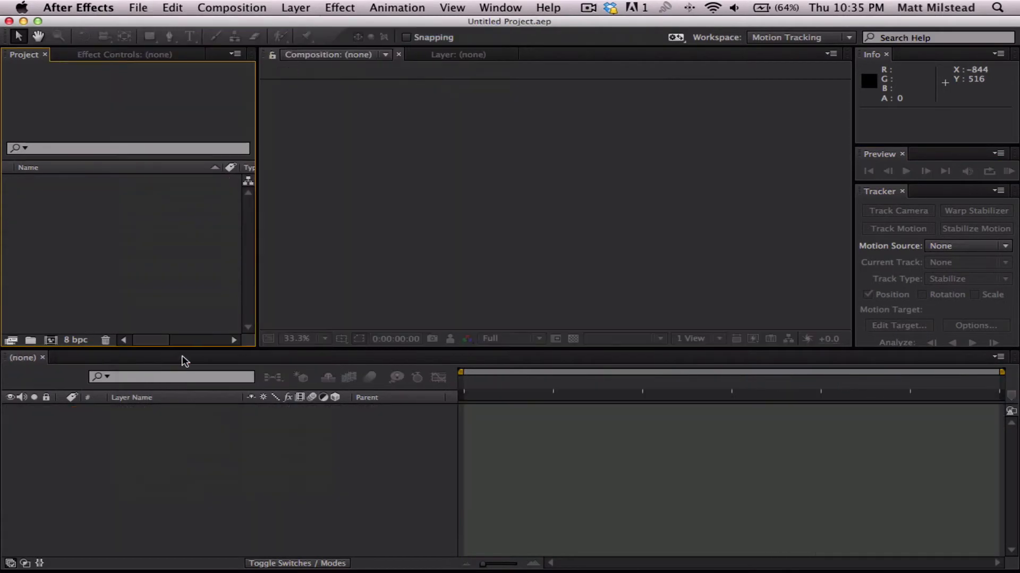
# Step: Import Head.ai, jokes on you.aif and Mouth1–4.ai from the Footage folder
pyautogui.doubleClick(78, 234)
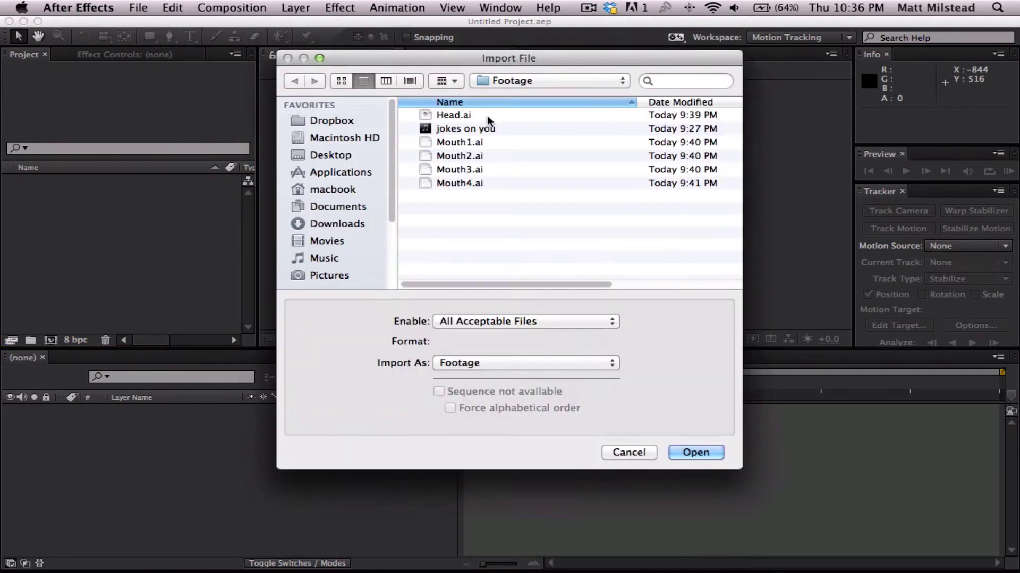
pyautogui.click(480, 115)
pyautogui.keyDown('shift'); pyautogui.click(472, 182); pyautogui.keyUp('shift')
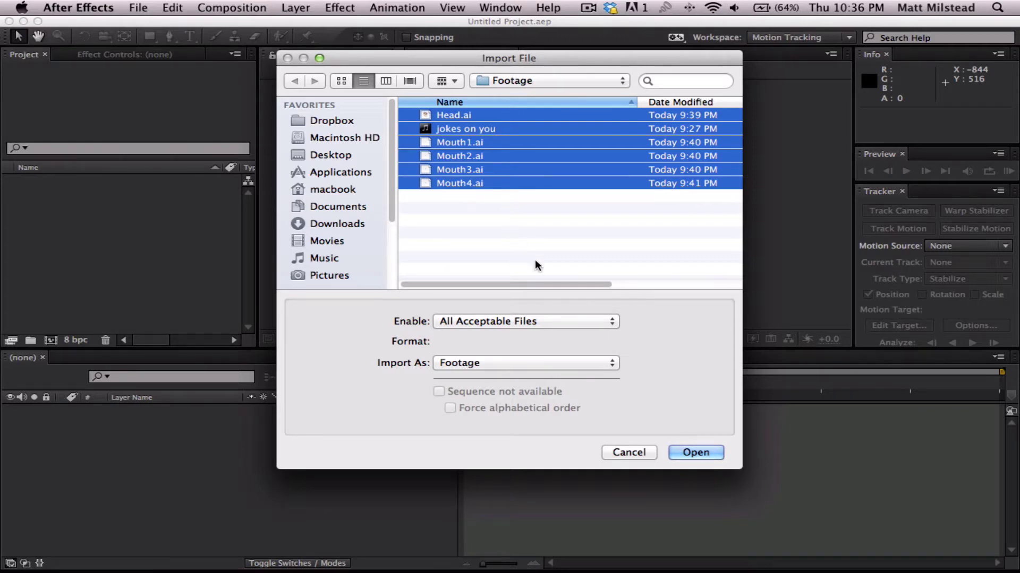
pyautogui.click(696, 453)
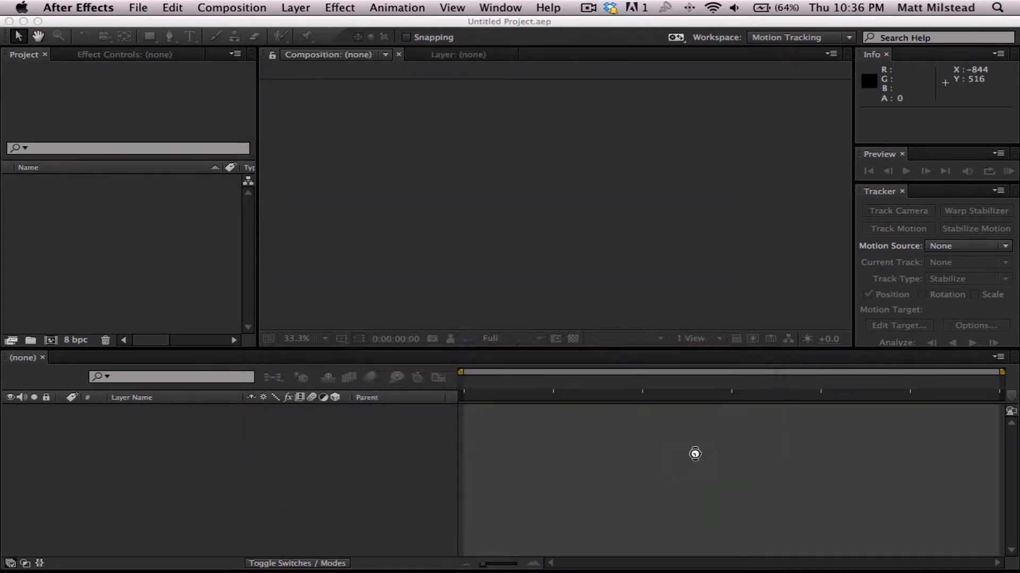
# Step: Create a new Head composition from Head.ai
pyautogui.click(111, 291)
pyautogui.click(46, 181)
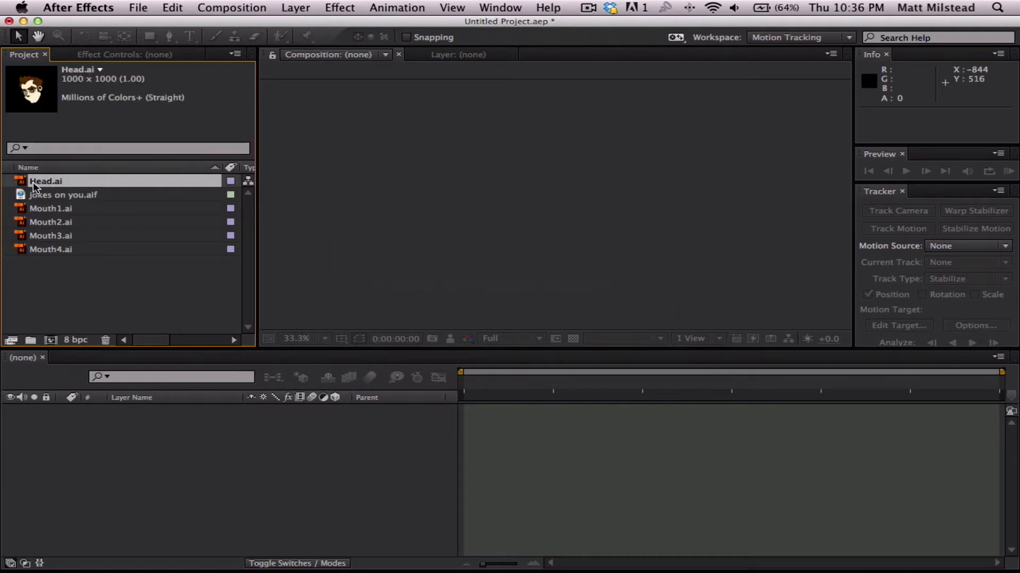
pyautogui.moveTo(42, 183); pyautogui.dragTo(54, 340)
# Step: Add Mouth1–4.ai above Head.ai and the jokes on you.aif audio into the comp
pyautogui.click(50, 300)
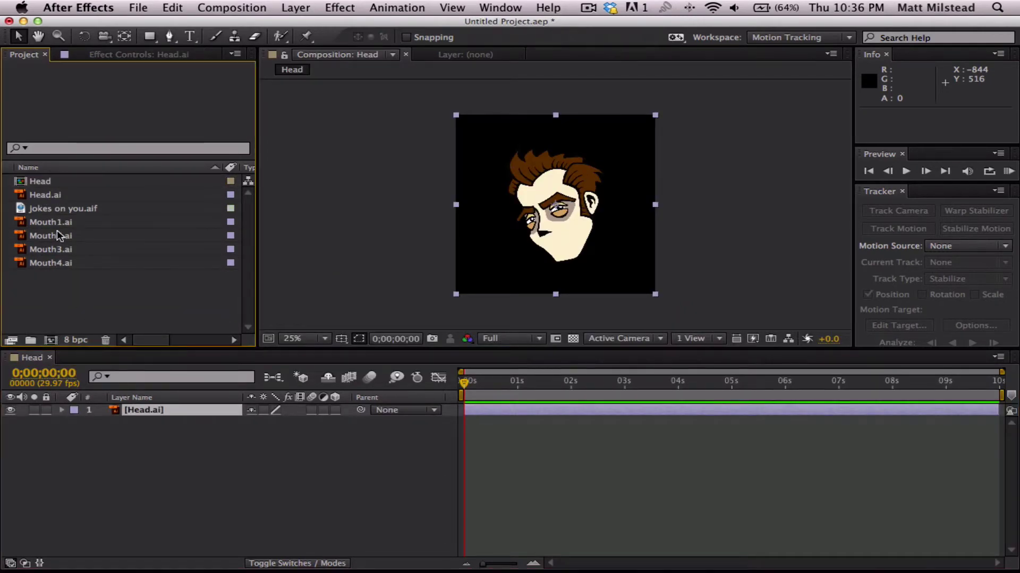
pyautogui.click(55, 223)
pyautogui.keyDown('shift'); pyautogui.click(57, 265); pyautogui.keyUp('shift')
pyautogui.moveTo(38, 266); pyautogui.dragTo(125, 408)
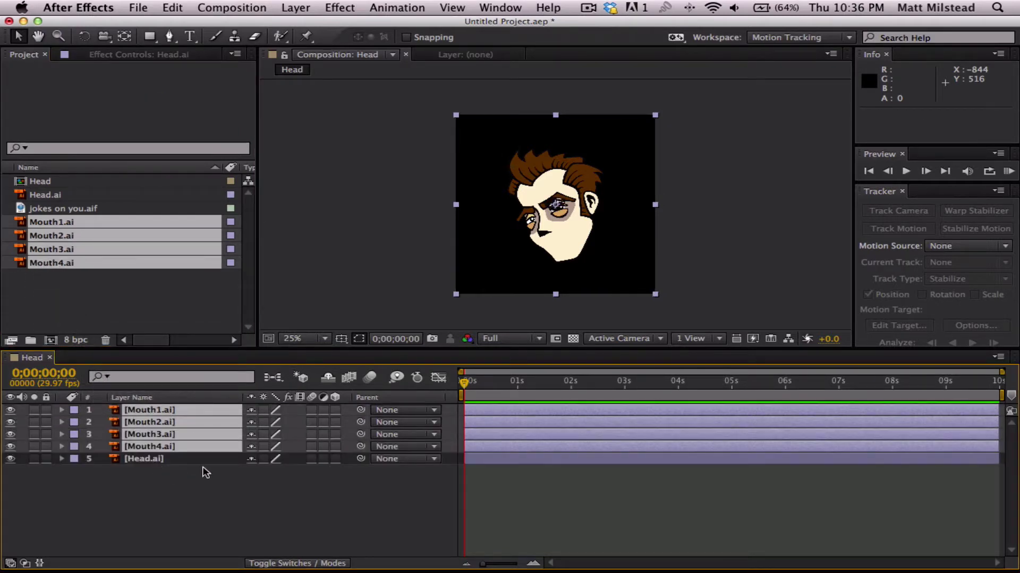
pyautogui.click(126, 303)
pyautogui.moveTo(80, 215); pyautogui.dragTo(152, 476)
# Step: End the work area at 0;00;05;07, the audio's end, and scrub through the audio
pyautogui.moveTo(733, 386); pyautogui.dragTo(742, 387)
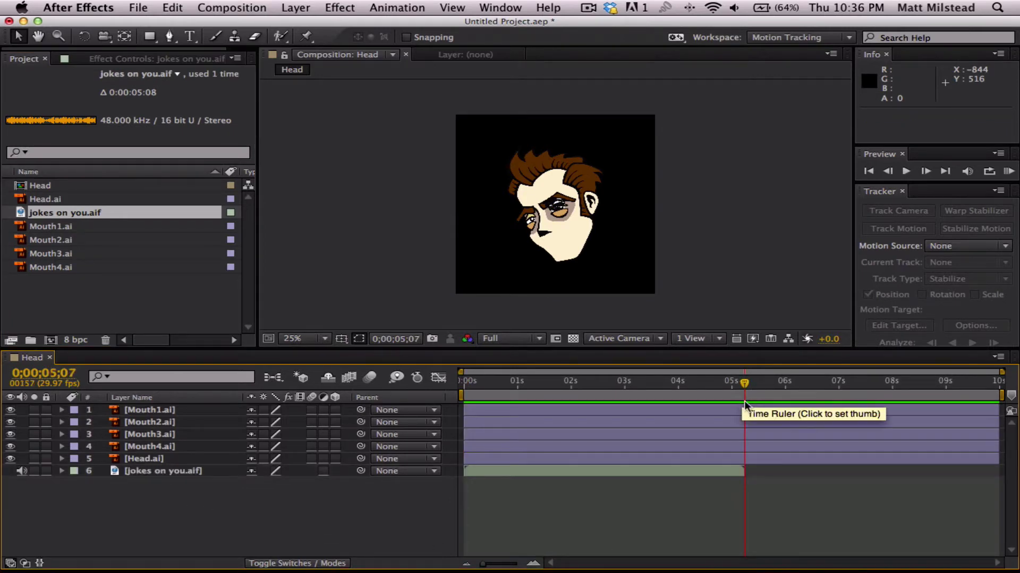
pyautogui.press('n')
pyautogui.click(710, 384)
pyautogui.moveTo(670, 386); pyautogui.dragTo(505, 408)
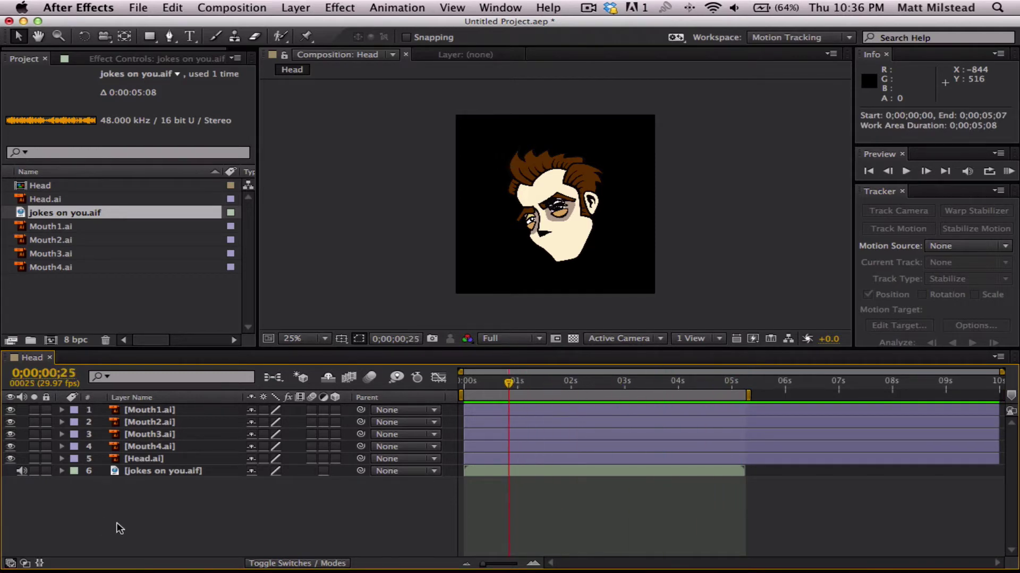
# Step: Preview the Head comp with the jokes on you audio
pyautogui.click(158, 473)
pyautogui.click(1008, 172)
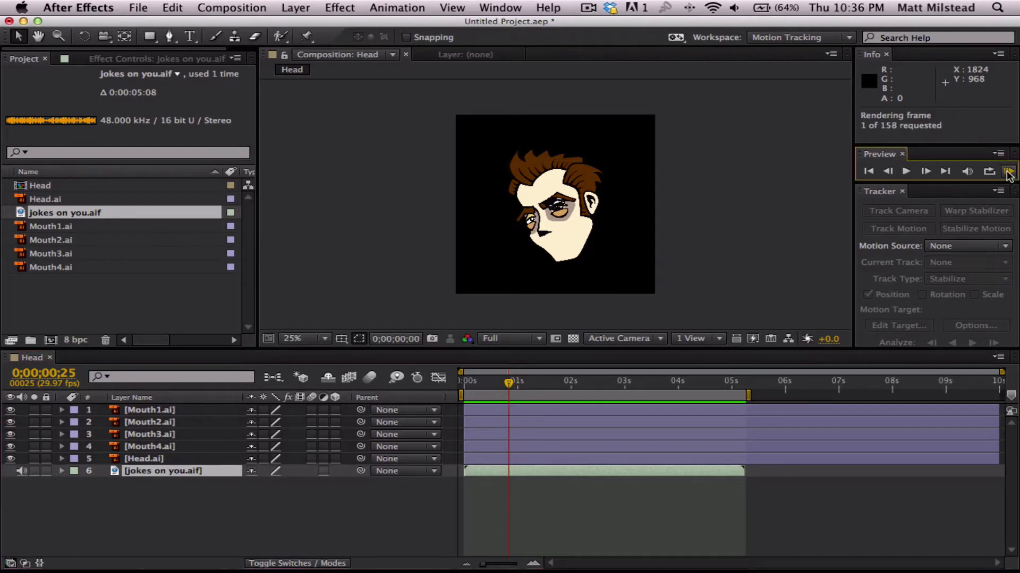
pyautogui.click(1008, 172)
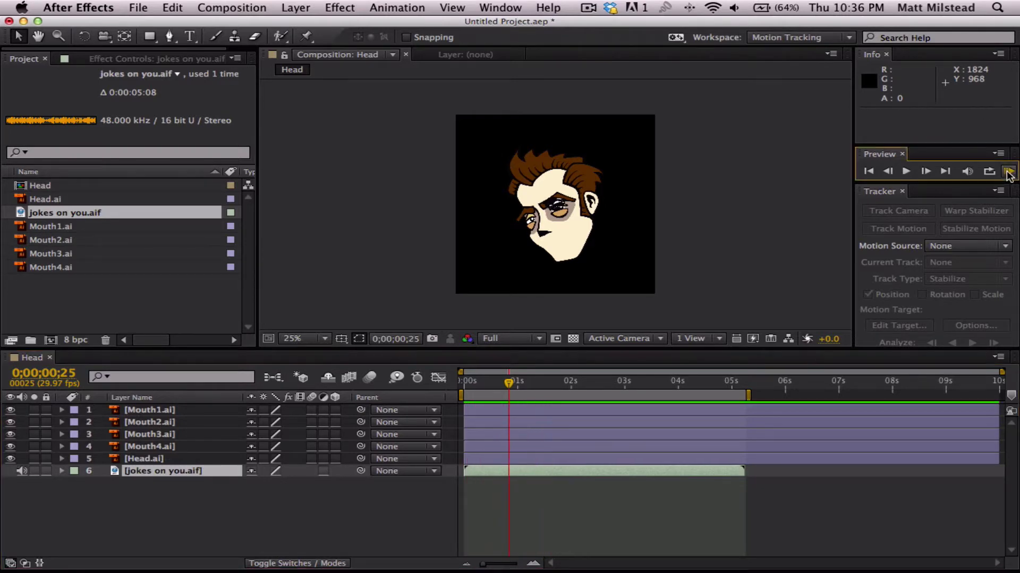
# Step: Convert the jokes on you audio layer into Audio Amplitude keyframes
pyautogui.click(205, 519)
pyautogui.click(161, 470)
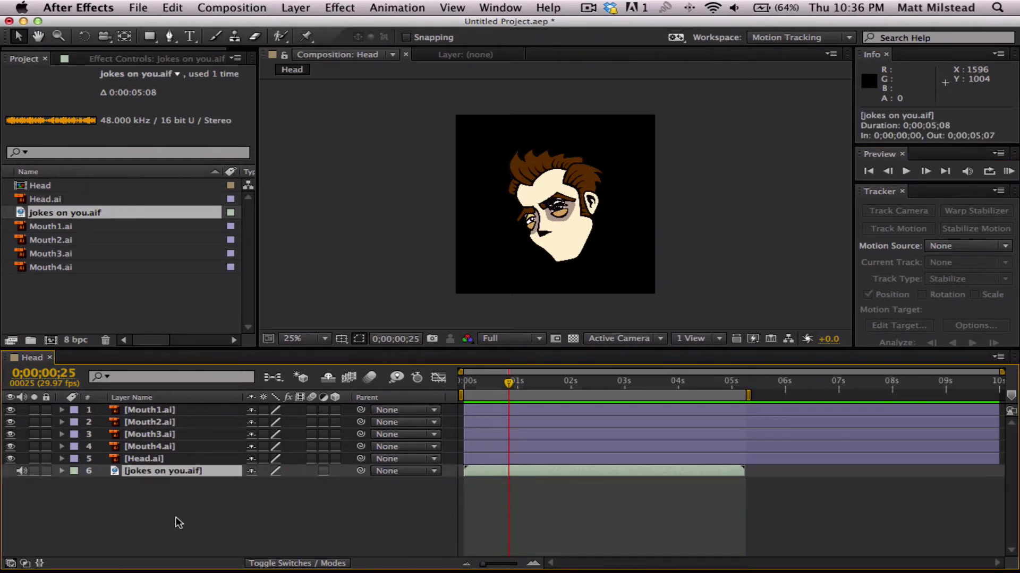
pyautogui.rightClick(157, 477)
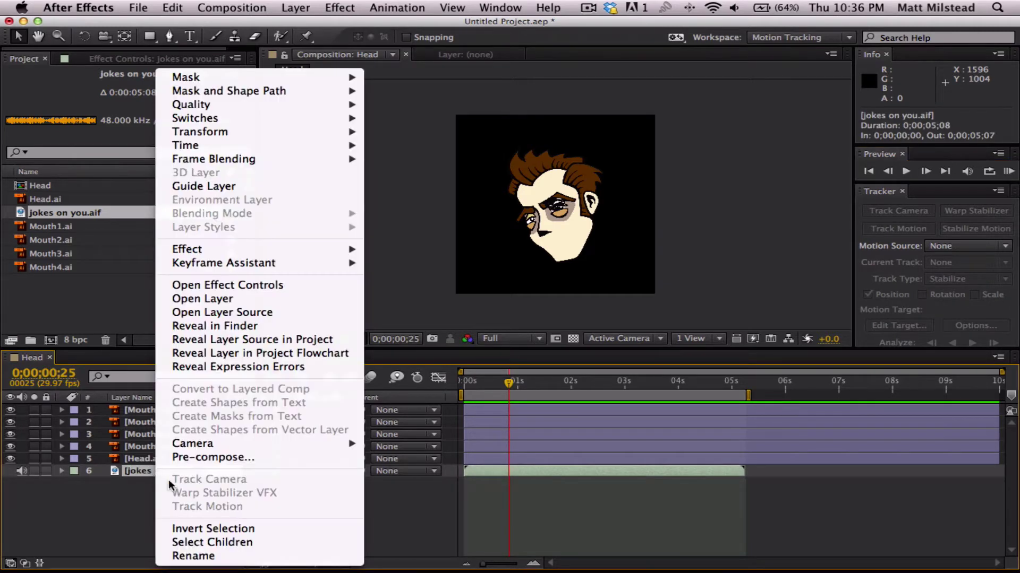
pyautogui.moveTo(295, 263)
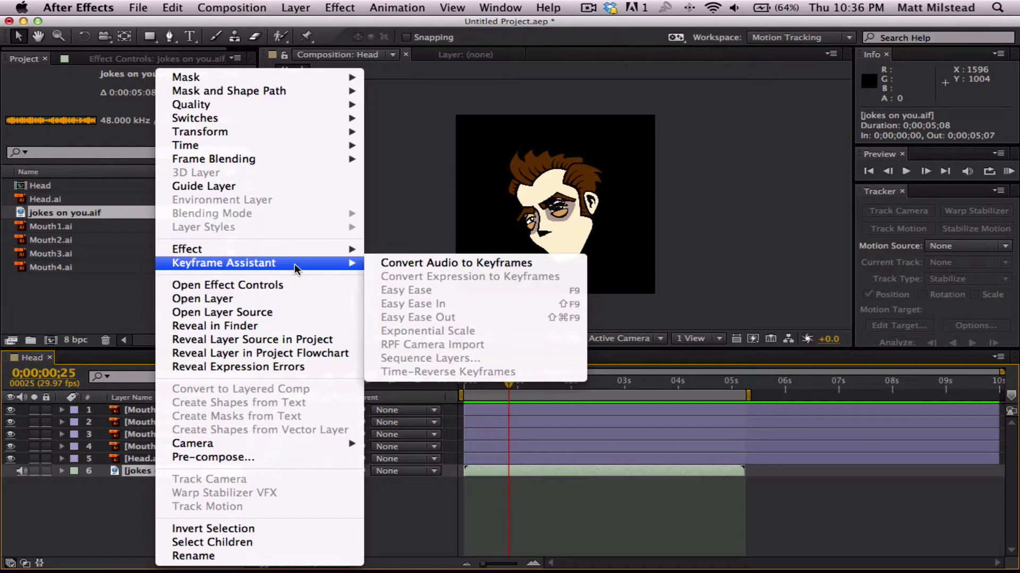
pyautogui.click(425, 264)
# Step: Inspect the Audio Amplitude layer's Left, Right and Both Channels effects, then collapse it
pyautogui.click(181, 410)
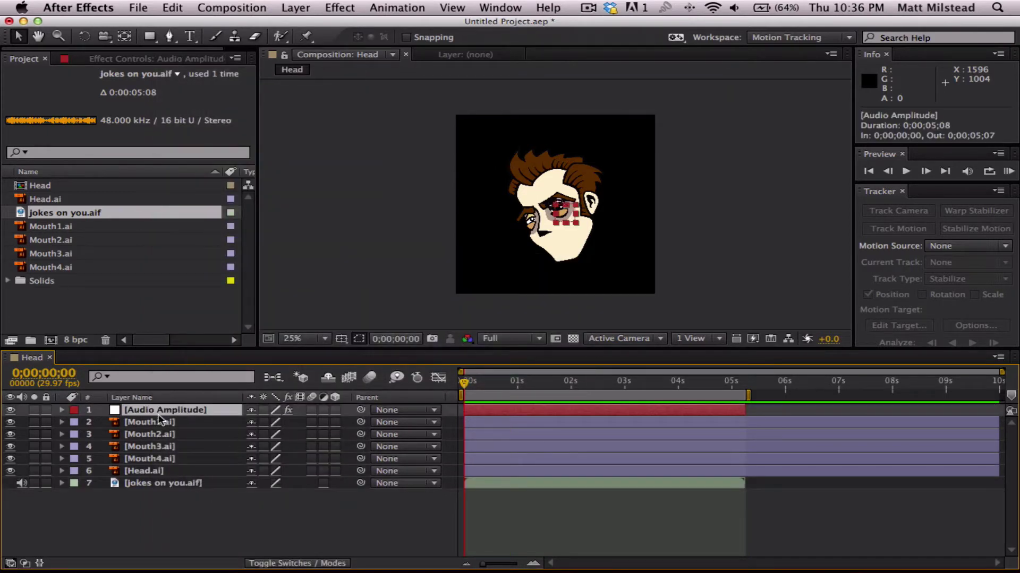
pyautogui.click(61, 410)
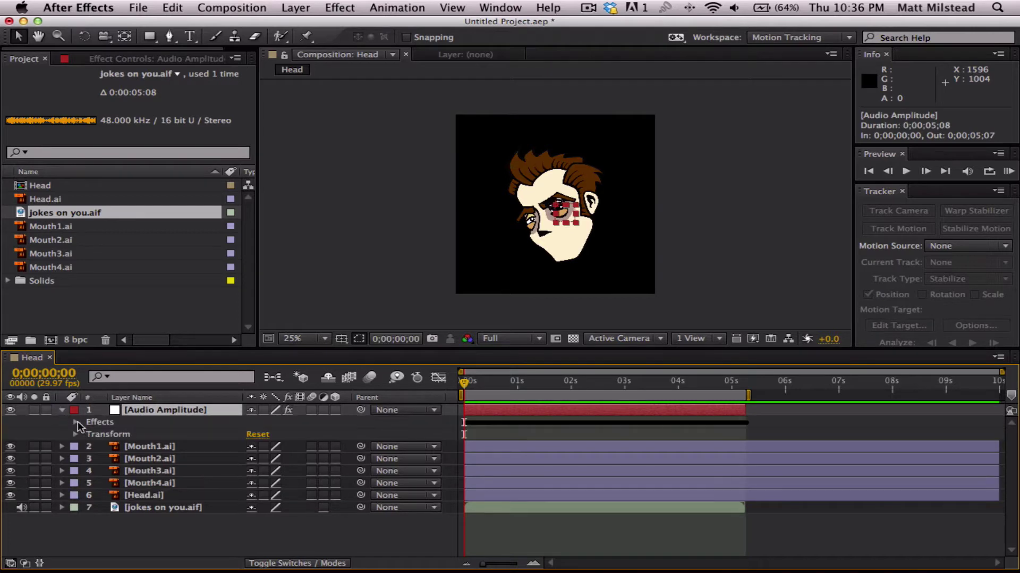
pyautogui.click(76, 423)
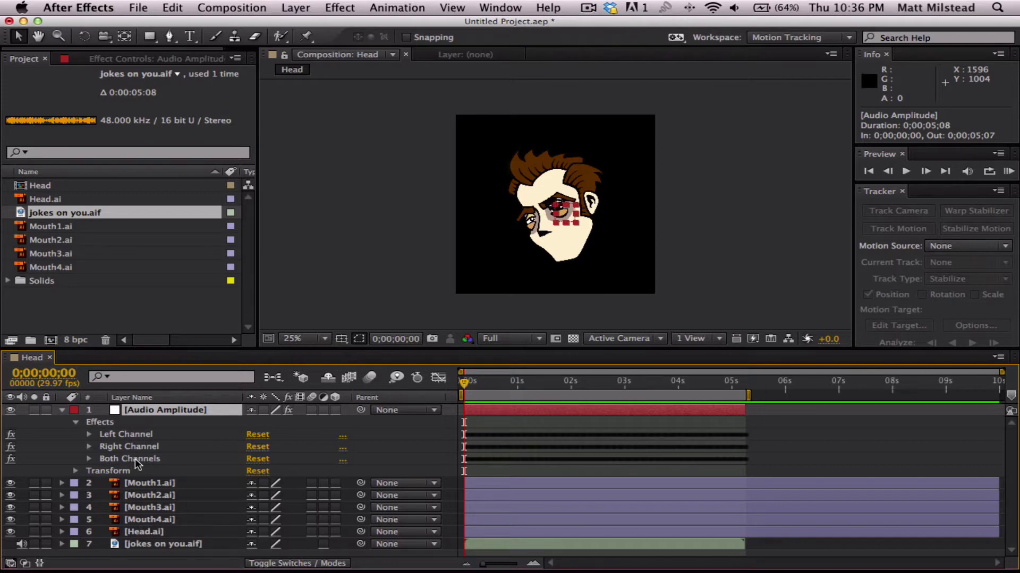
pyautogui.click(62, 411)
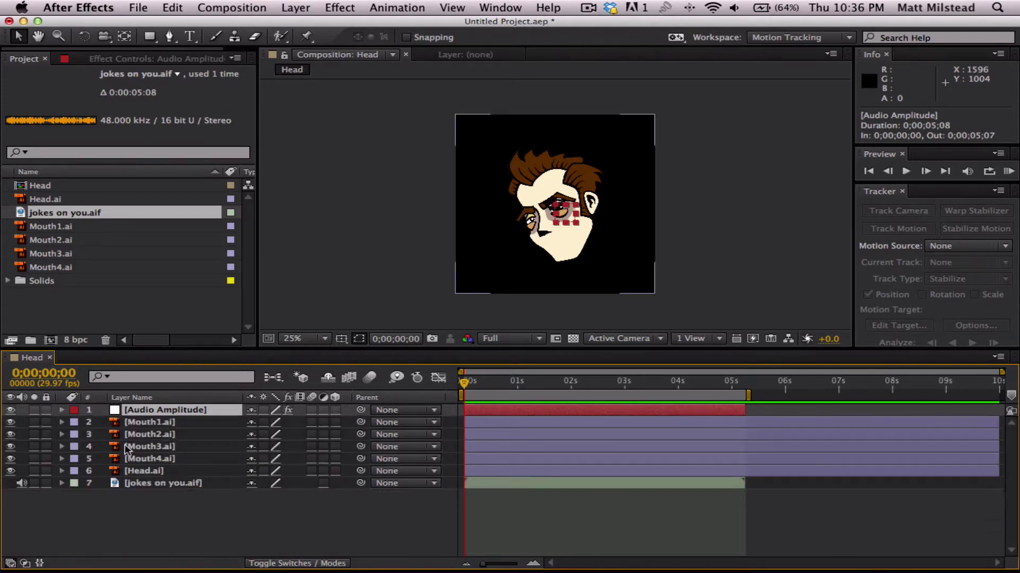
pyautogui.click(190, 518)
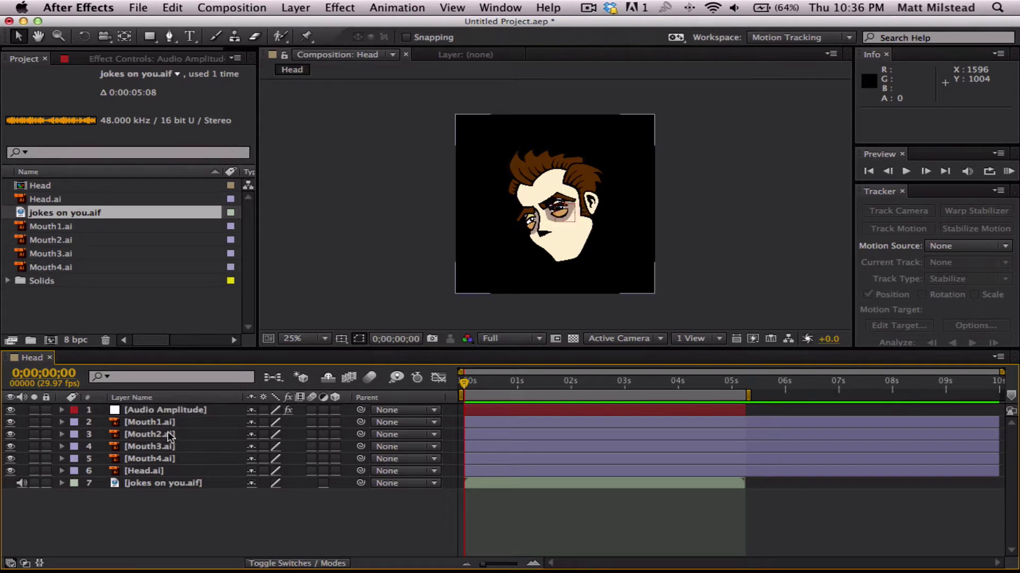
# Step: Move the four mouth layers down onto the face
pyautogui.click(163, 422)
pyautogui.keyDown('shift'); pyautogui.click(166, 460); pyautogui.keyUp('shift')
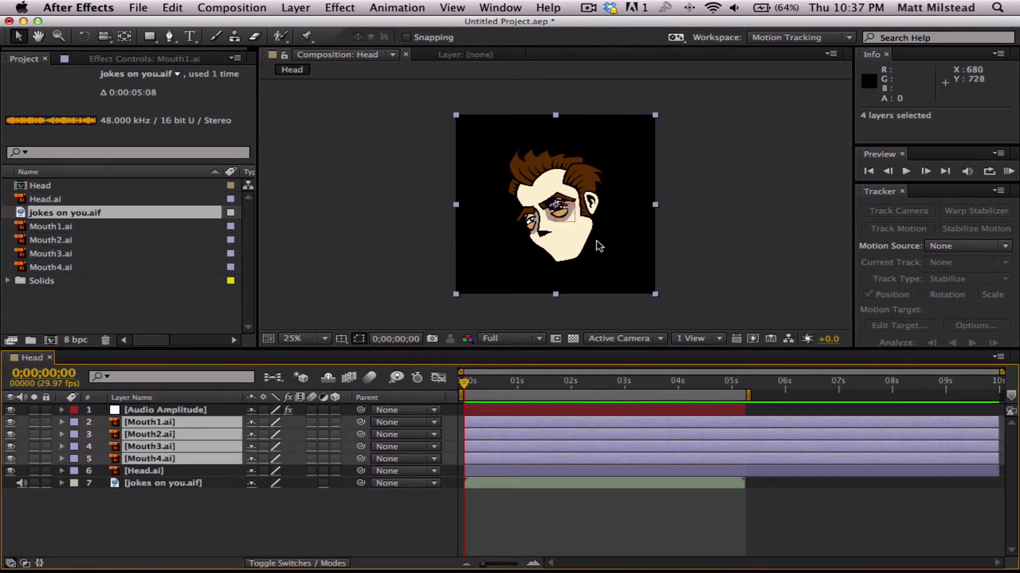
pyautogui.moveTo(603, 239); pyautogui.dragTo(608, 264)
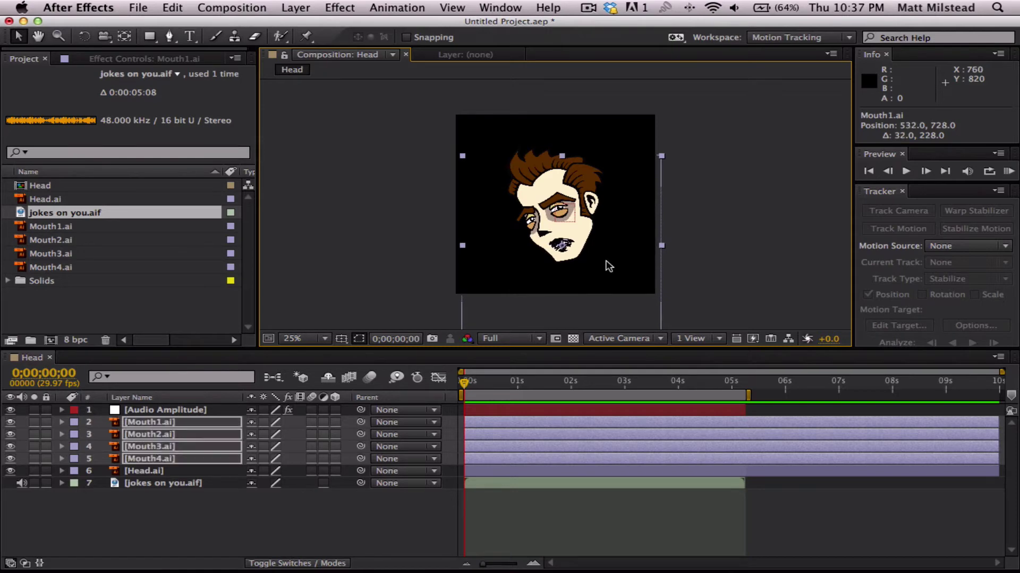
pyautogui.click(206, 527)
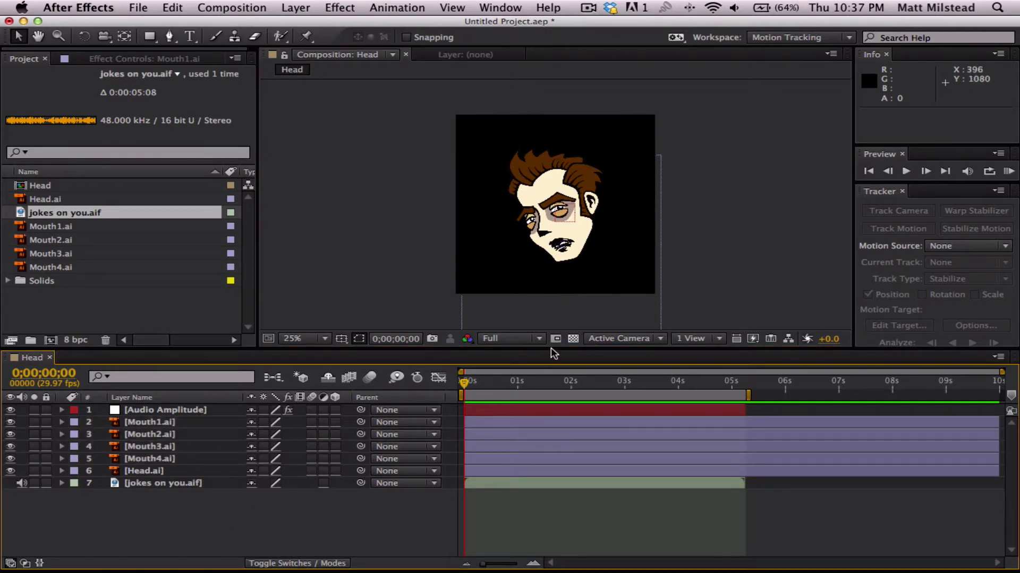
# Step: Magnify the composition view to 100% around the cartoon's mouth
pyautogui.click(747, 285)
pyautogui.press('h')
pyautogui.press('=')
pyautogui.press('-')
pyautogui.press('=')
pyautogui.press('-')
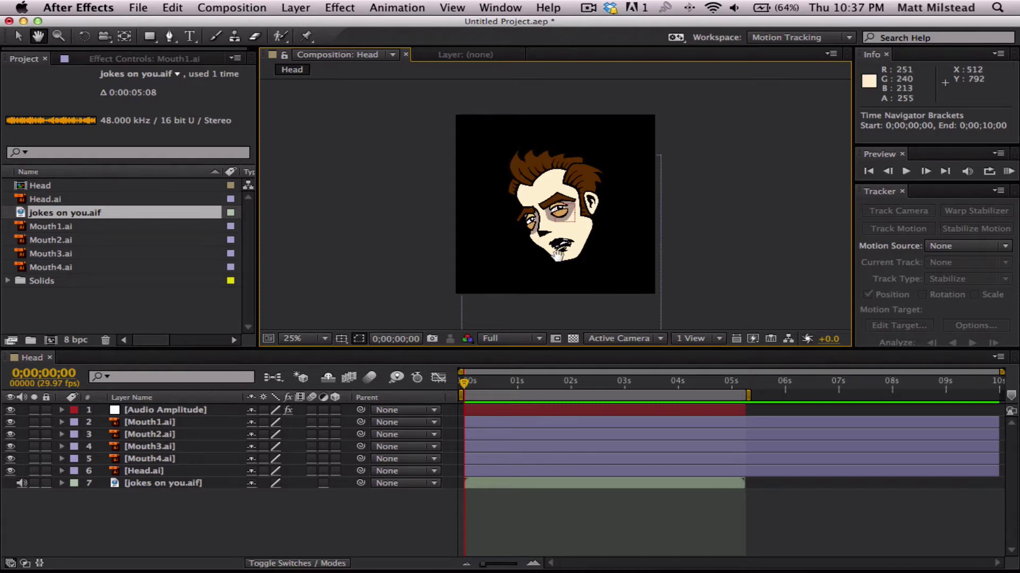
pyautogui.press('z')
pyautogui.click(582, 259)
pyautogui.click(519, 184)
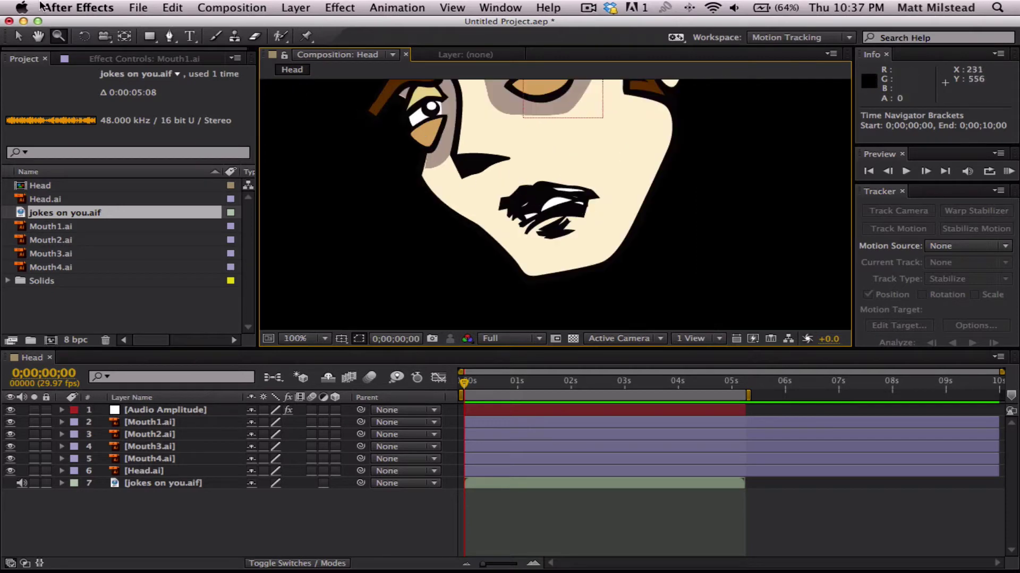
pyautogui.click(17, 36)
pyautogui.click(182, 507)
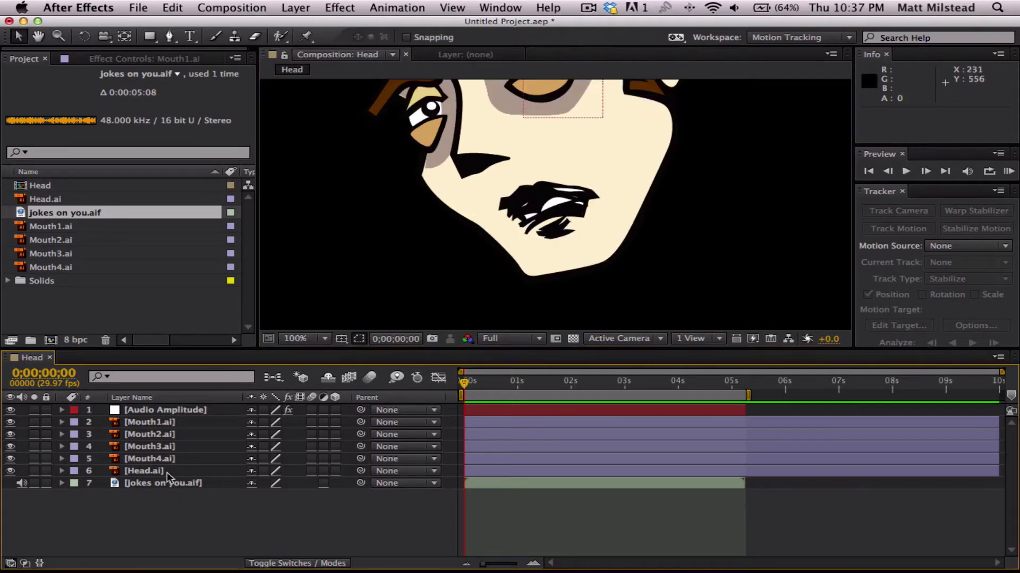
# Step: Add a Null 1 layer placed directly below Audio Amplitude
pyautogui.rightClick(154, 522)
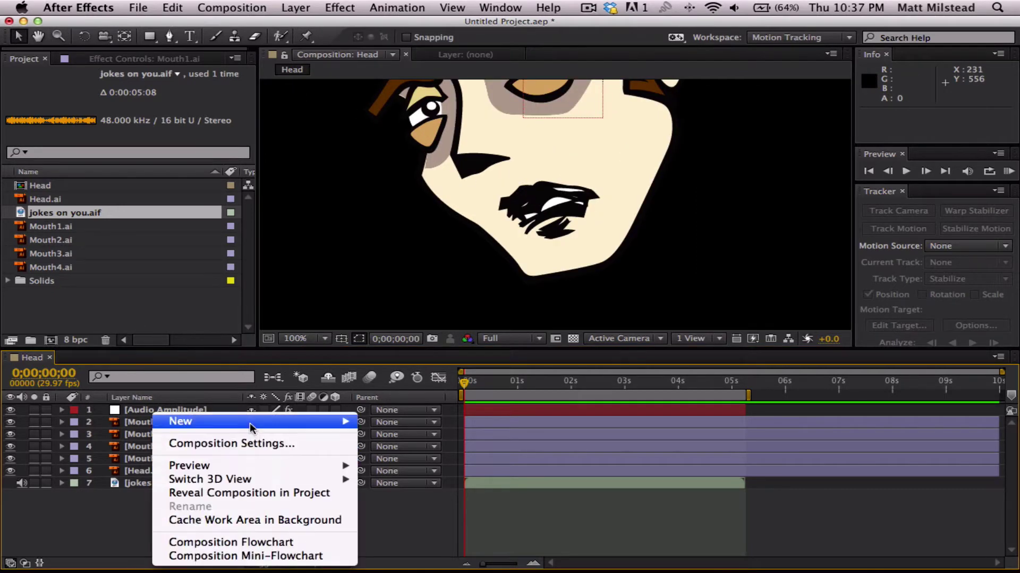
pyautogui.moveTo(250, 424)
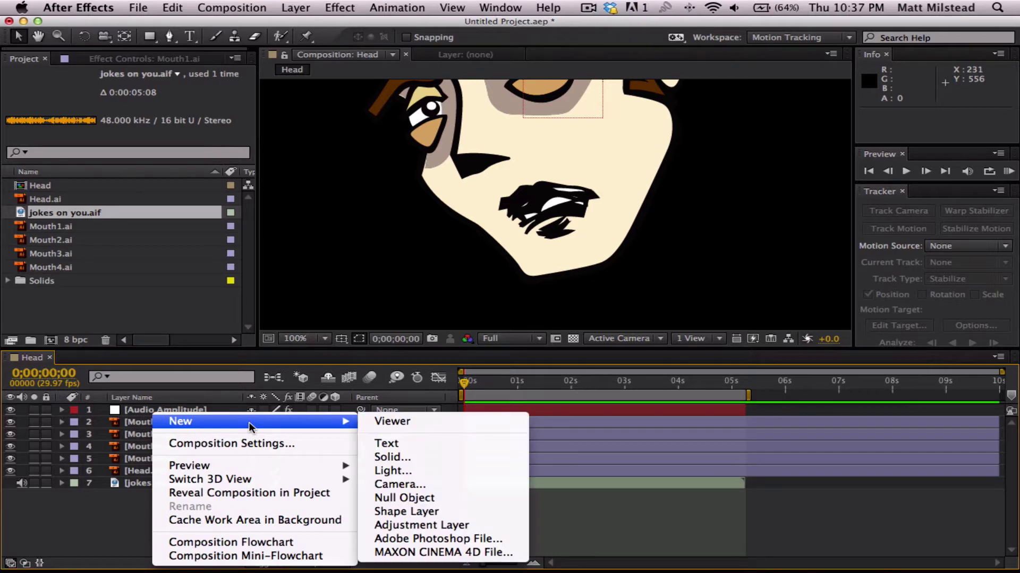
pyautogui.click(459, 499)
pyautogui.moveTo(160, 429); pyautogui.dragTo(160, 430)
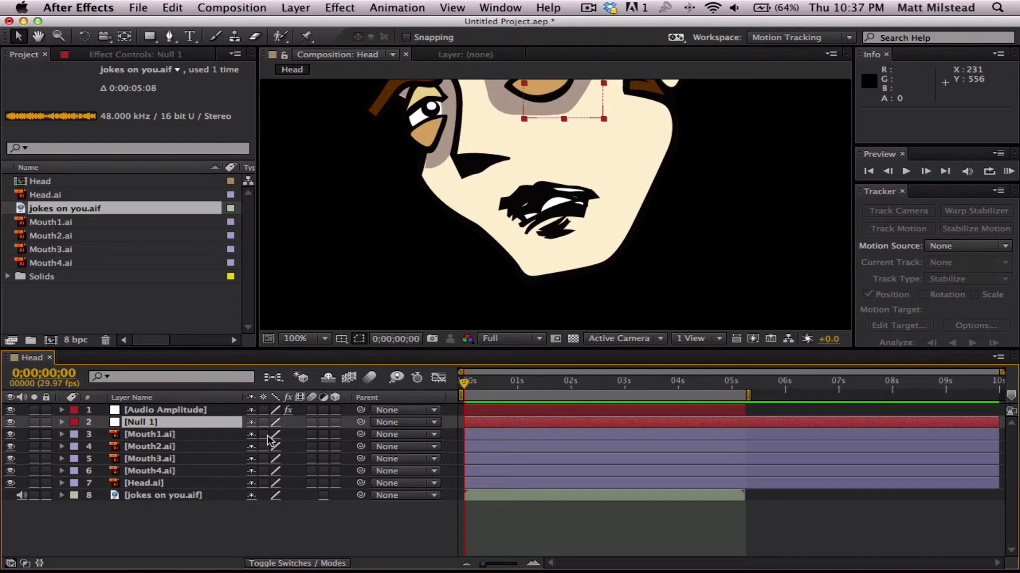
# Step: Turn on continuous rasterizing for the mouth and head layers and parent them to Null 1
pyautogui.moveTo(264, 434); pyautogui.dragTo(264, 483)
pyautogui.click(195, 520)
pyautogui.click(157, 483)
pyautogui.keyDown('shift'); pyautogui.click(156, 436); pyautogui.keyUp('shift')
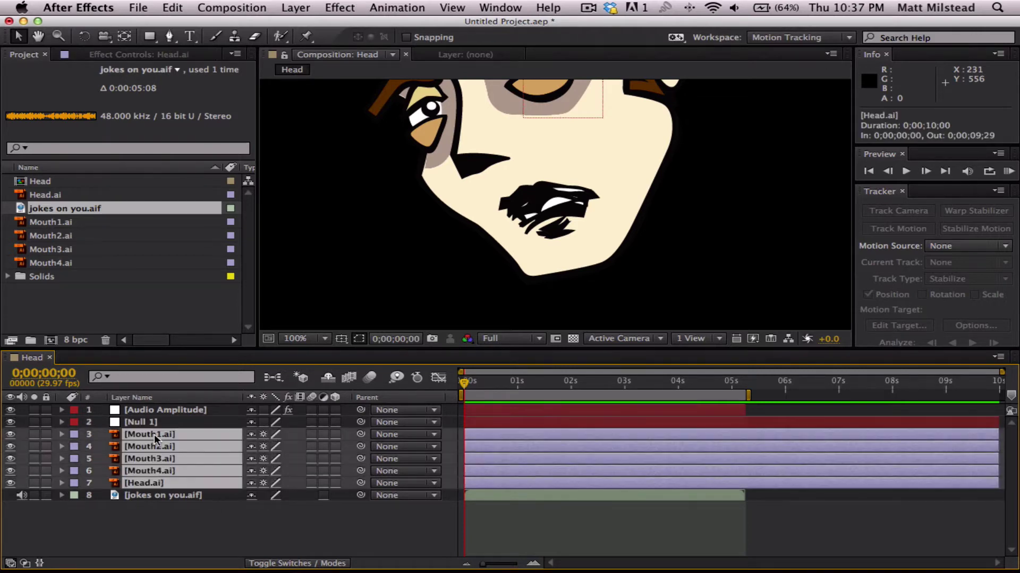
pyautogui.moveTo(360, 434); pyautogui.dragTo(149, 422)
# Step: Enlarge the face through Null 1's Scale and zoom the view out to 25%
pyautogui.press('s')
pyautogui.moveTo(268, 434); pyautogui.dragTo(286, 445)
pyautogui.press('z')
pyautogui.keyDown('alt'); pyautogui.click(600, 233); pyautogui.keyUp('alt')
pyautogui.keyDown('alt'); pyautogui.click(597, 232); pyautogui.keyUp('alt')
pyautogui.press('h')
pyautogui.moveTo(500, 200); pyautogui.dragTo(515, 219)
pyautogui.press('z')
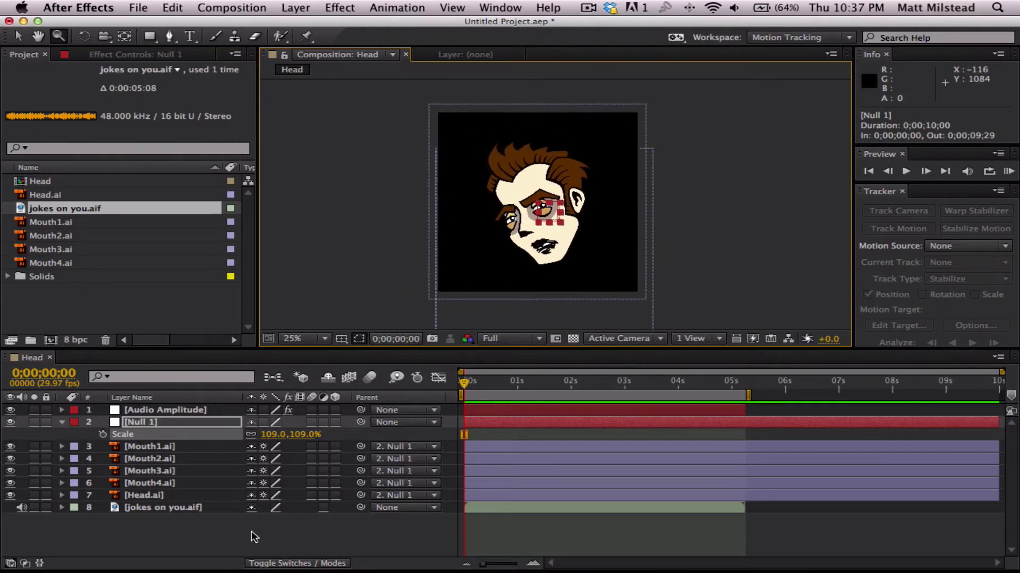
pyautogui.click(275, 519)
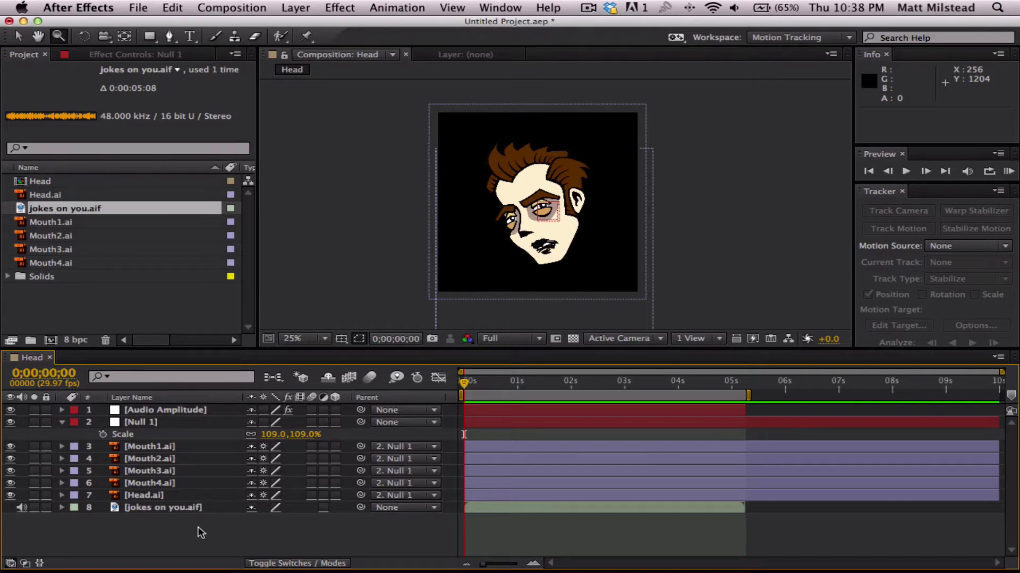
# Step: Set Null 1's scale to exactly 125%
pyautogui.click(147, 425)
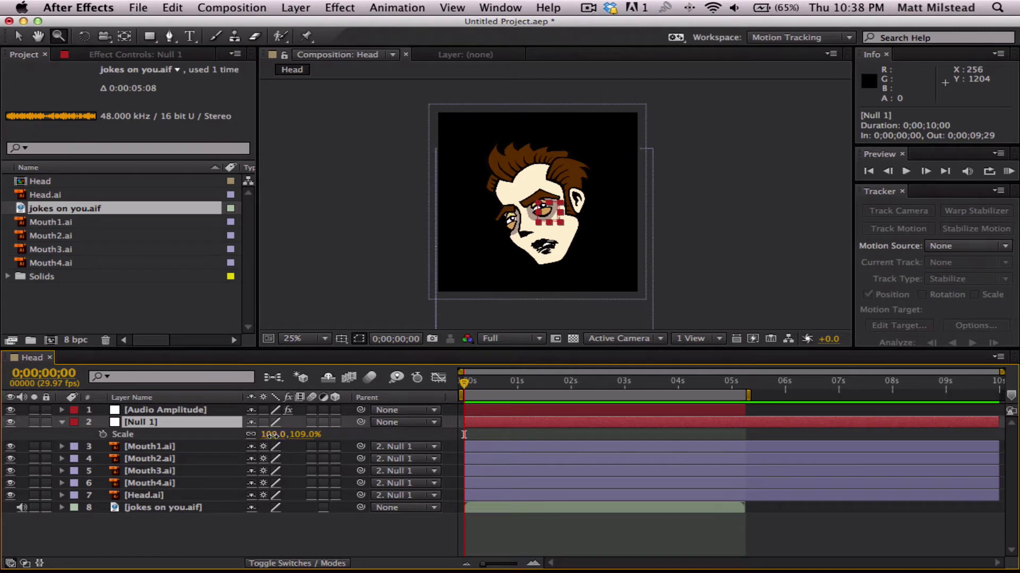
pyautogui.moveTo(277, 435)
pyautogui.mouseDown()
pyautogui.moveTo(338, 432)
pyautogui.moveTo(287, 436)
pyautogui.mouseUp()
pyautogui.click(199, 528)
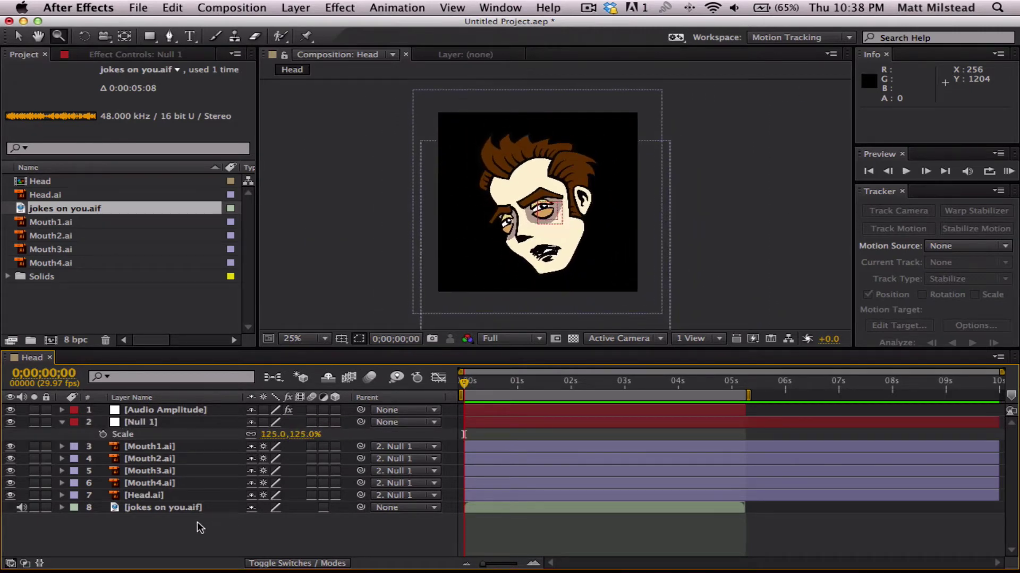
pyautogui.click(165, 482)
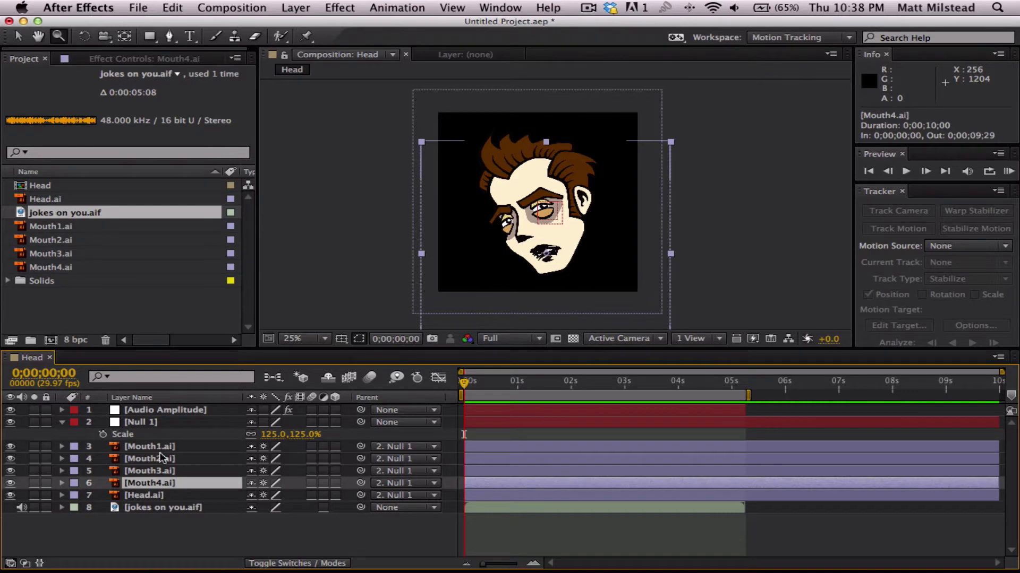
# Step: Hide Mouth1, Mouth2 and Mouth3, and magnify the view to 100% on the mouth
pyautogui.keyDown('shift'); pyautogui.click(156, 450); pyautogui.keyUp('shift')
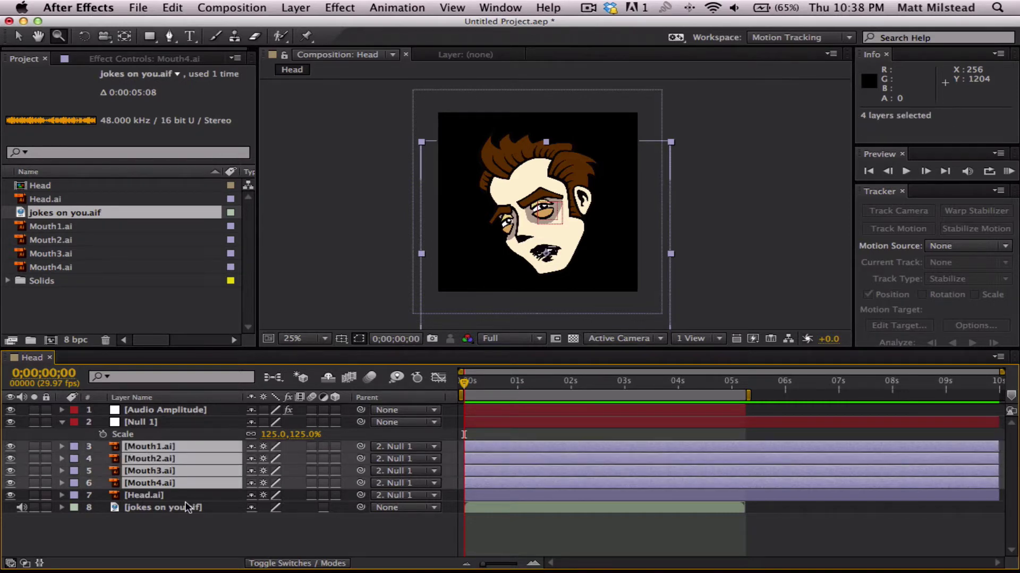
pyautogui.click(11, 474)
pyautogui.moveTo(11, 474); pyautogui.dragTo(11, 446)
pyautogui.click(149, 485)
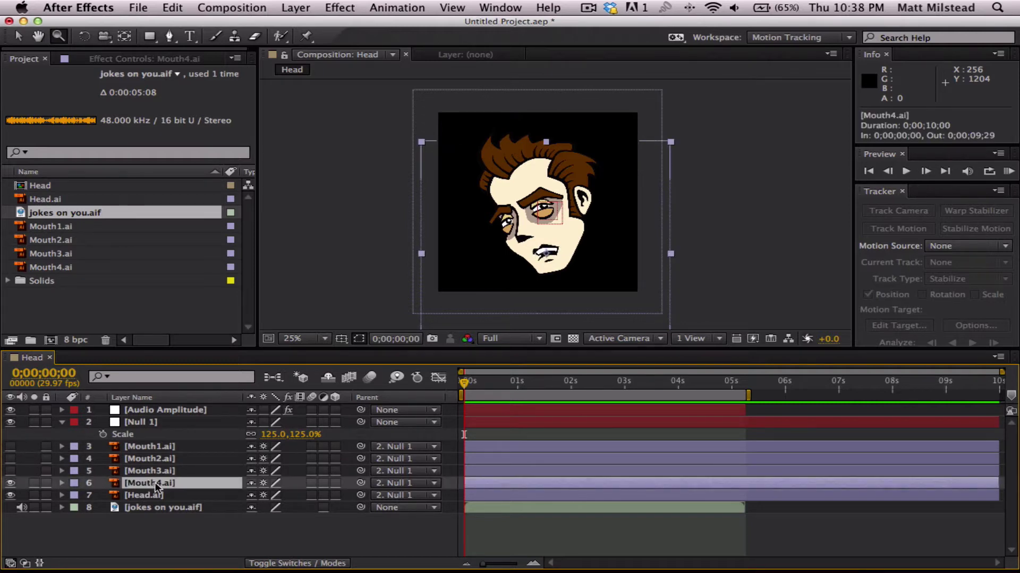
pyautogui.click(553, 260)
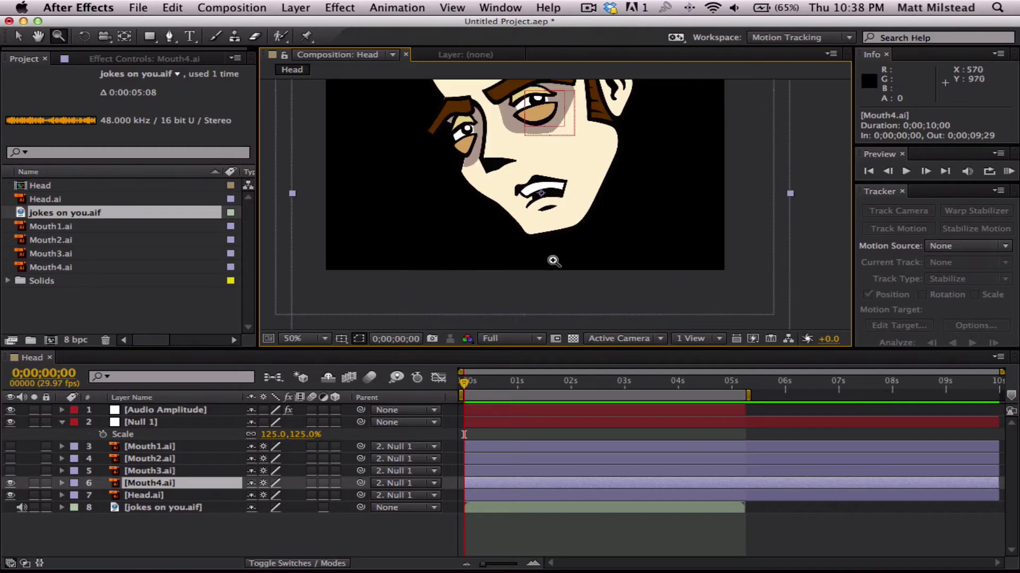
pyautogui.click(544, 205)
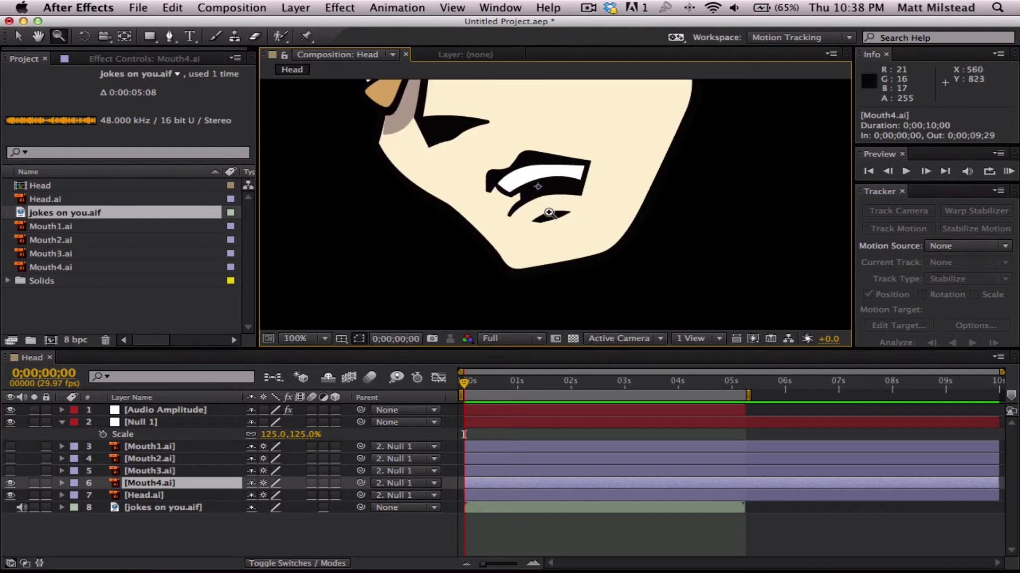
# Step: Show Mouth3 and Mouth2 and nudge each down to align with Mouth4
pyautogui.click(11, 471)
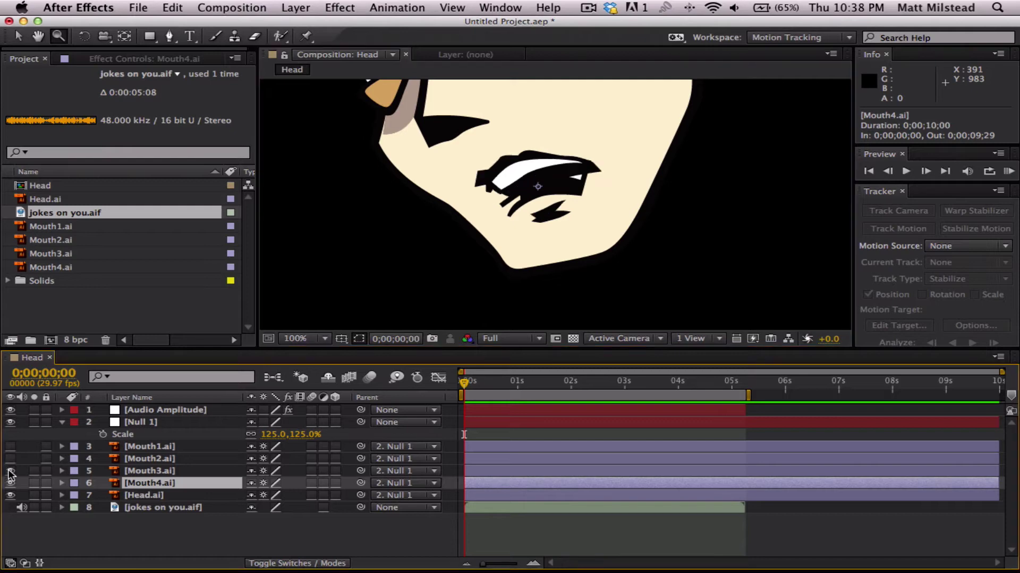
pyautogui.click(155, 472)
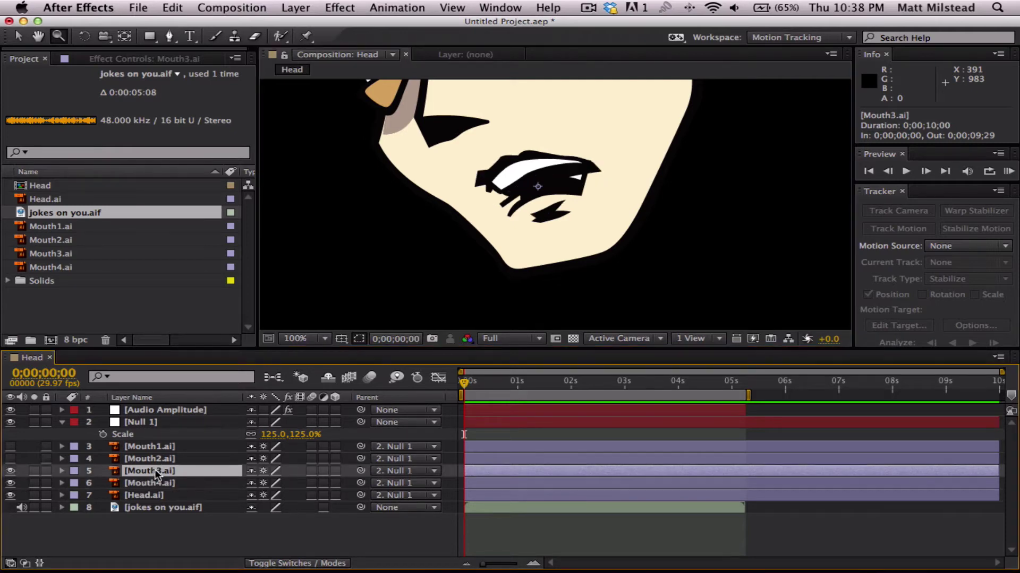
pyautogui.press('Down')
pyautogui.press('Down')
pyautogui.press('Down')
pyautogui.press('Down')
pyautogui.press('Down')
pyautogui.press('Down')
pyautogui.press('Down')
pyautogui.press('Down')
pyautogui.press('Down')
pyautogui.press('Down')
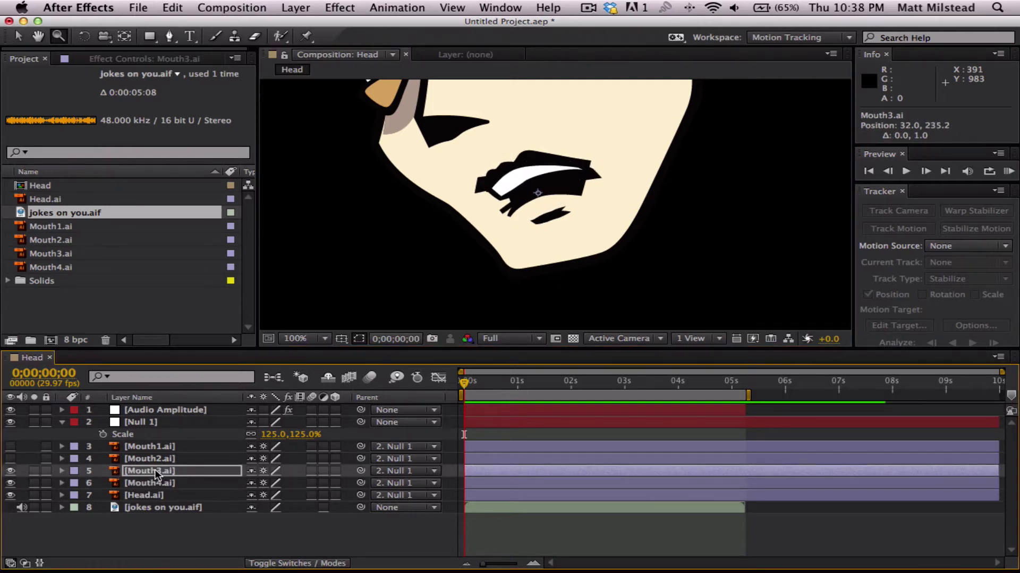
pyautogui.click(11, 459)
pyautogui.click(159, 459)
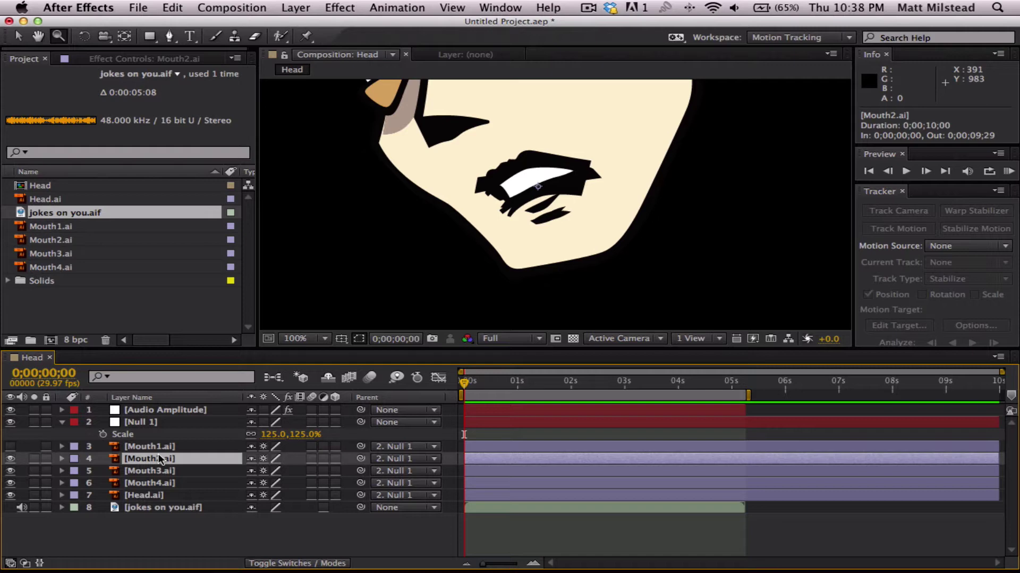
pyautogui.press('Down')
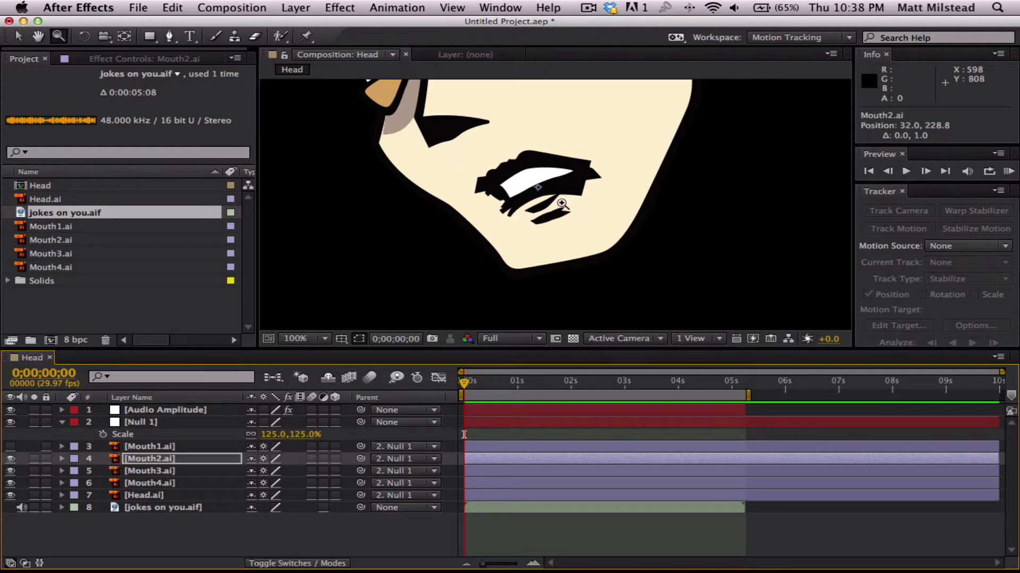
pyautogui.press('Down')
pyautogui.press('Down')
pyautogui.press('Down')
pyautogui.press('Down')
pyautogui.press('Down')
pyautogui.press('Down')
pyautogui.press('a')
pyautogui.press('Down')
pyautogui.press('Down')
pyautogui.press('Down')
pyautogui.press('Down')
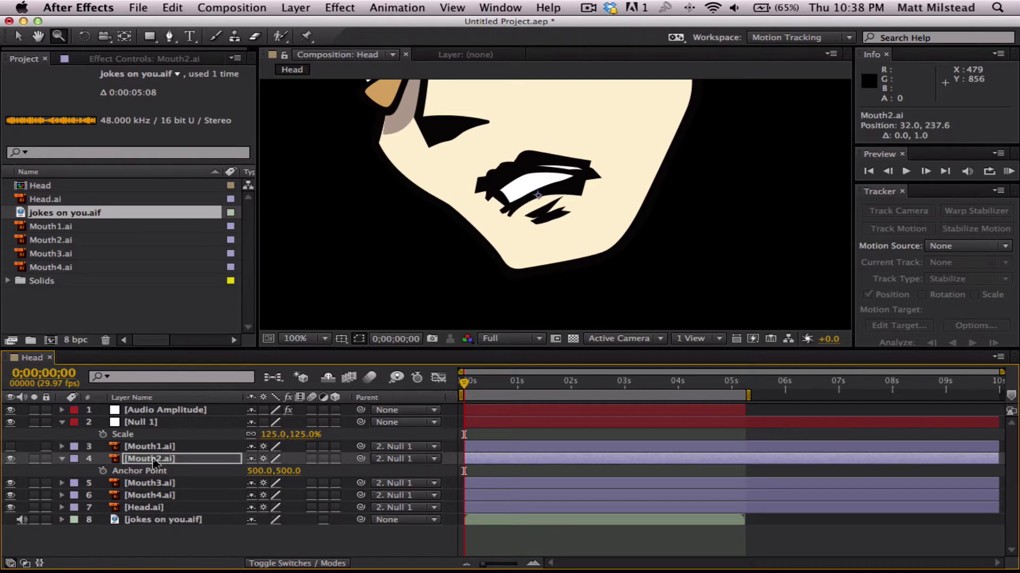
pyautogui.press('Down')
pyautogui.press('Down')
pyautogui.press('Down')
pyautogui.press('Down')
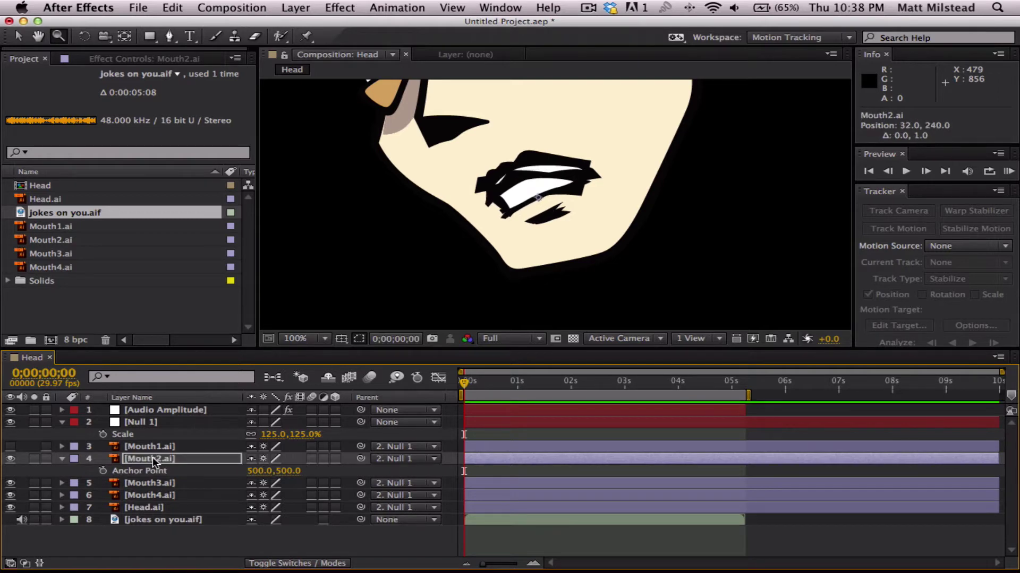
# Step: Show Mouth1 alone and nudge it down one pixel
pyautogui.click(10, 459)
pyautogui.click(10, 446)
pyautogui.click(154, 447)
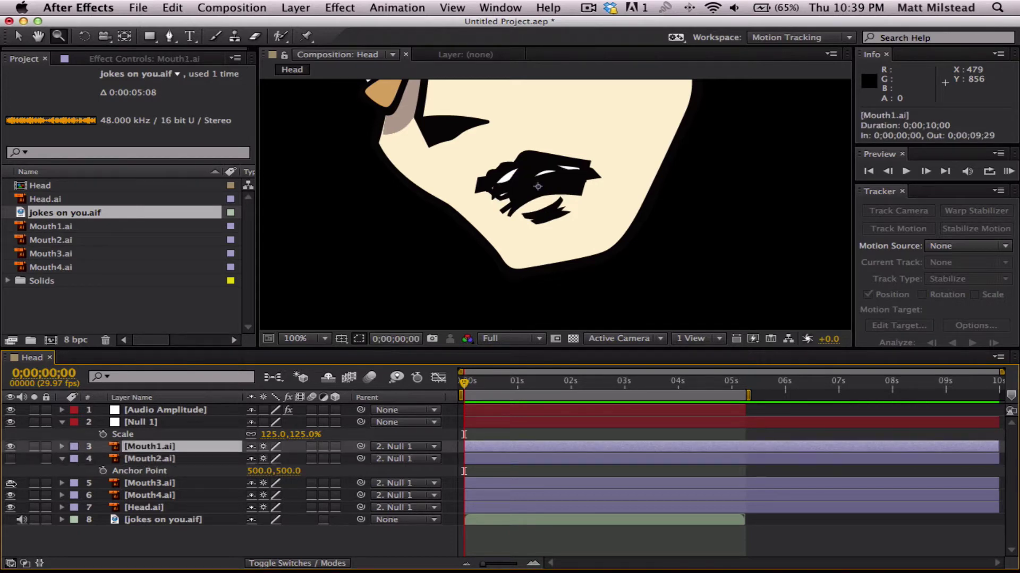
pyautogui.click(11, 483)
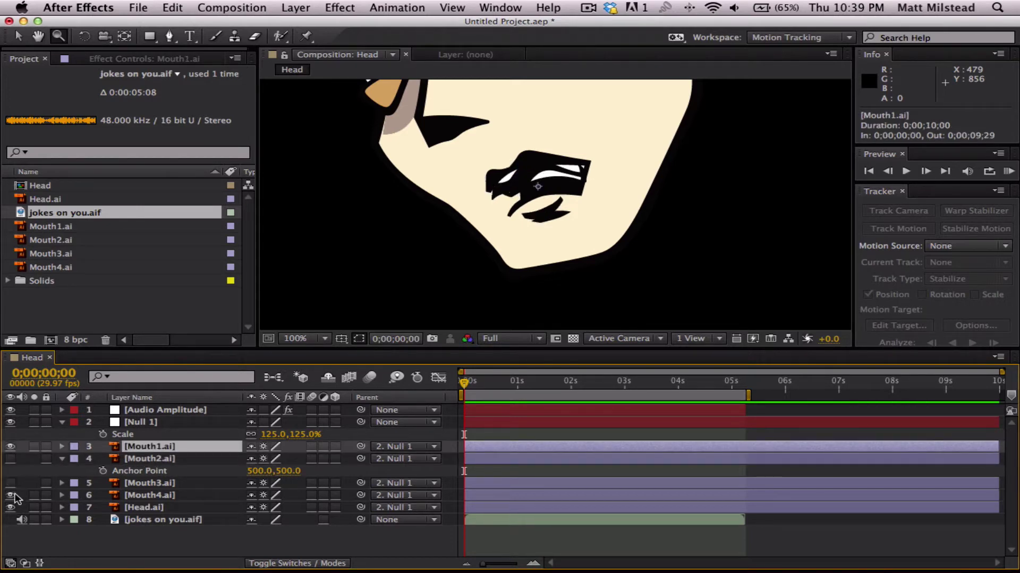
pyautogui.press('v')
pyautogui.press('Down')
pyautogui.press('Down')
pyautogui.press('Down')
pyautogui.press('Down')
pyautogui.press('Down')
pyautogui.press('Down')
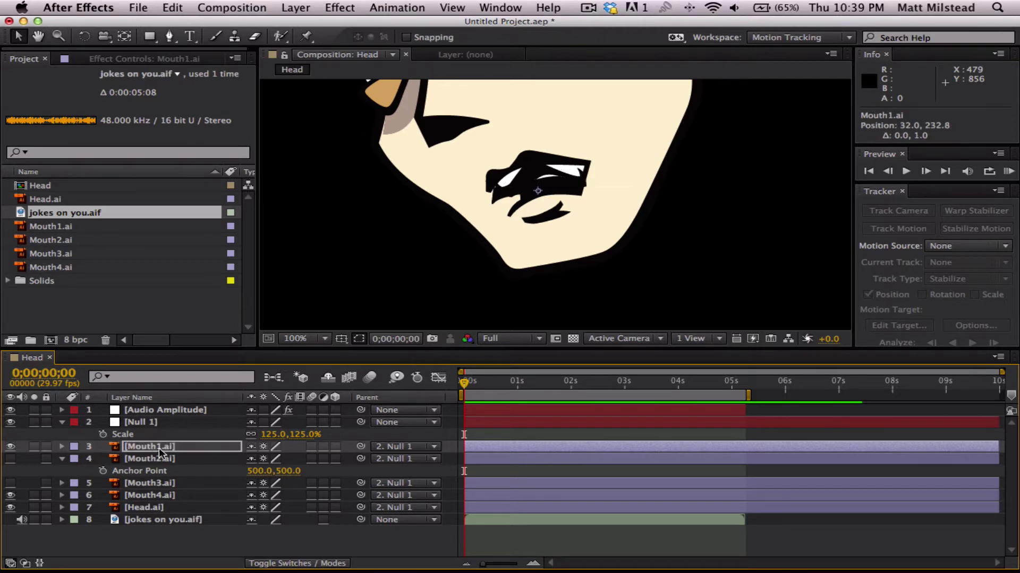
# Step: Cycle through the Mouth4-to-Mouth1 shapes, ending with only Mouth1 visible
pyautogui.click(11, 459)
pyautogui.click(10, 484)
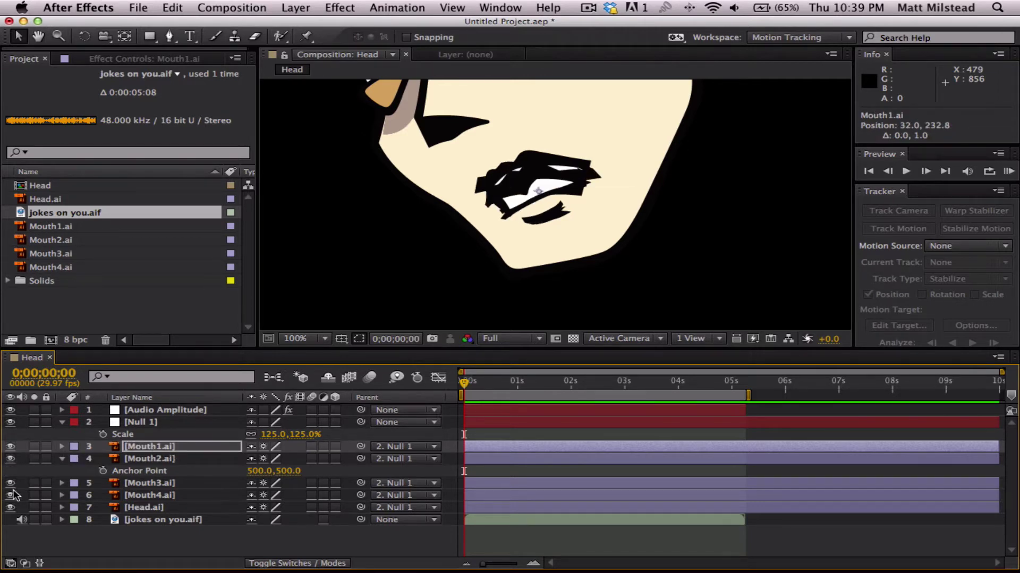
pyautogui.click(10, 446)
pyautogui.click(11, 459)
pyautogui.click(10, 483)
pyautogui.click(10, 496)
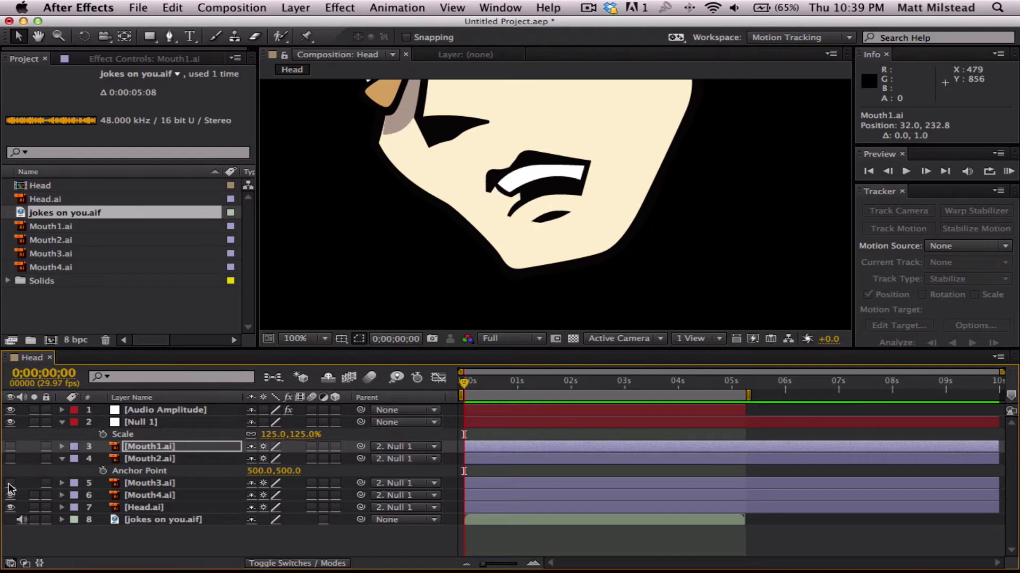
pyautogui.click(10, 483)
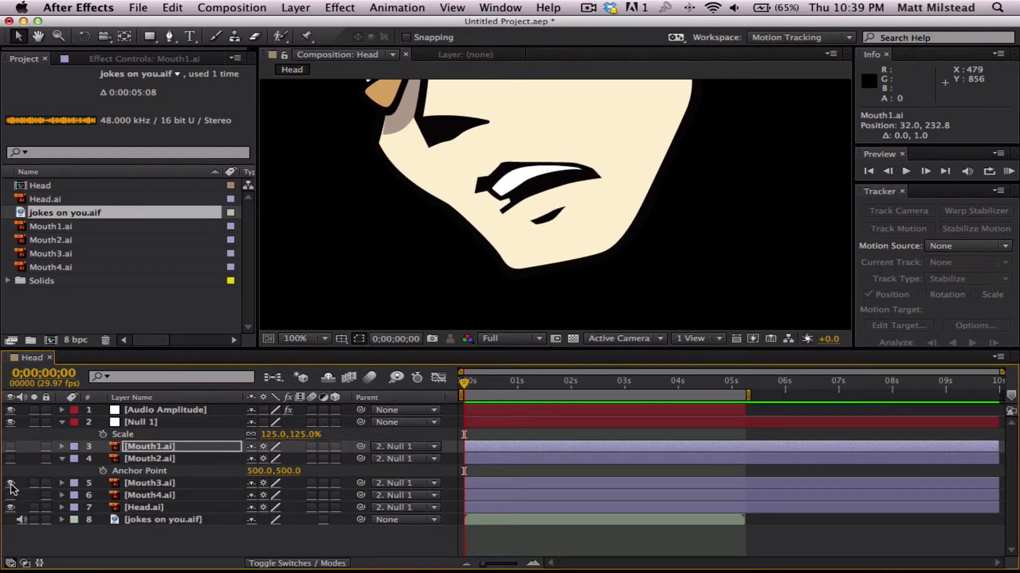
pyautogui.click(10, 483)
pyautogui.click(10, 459)
pyautogui.click(10, 446)
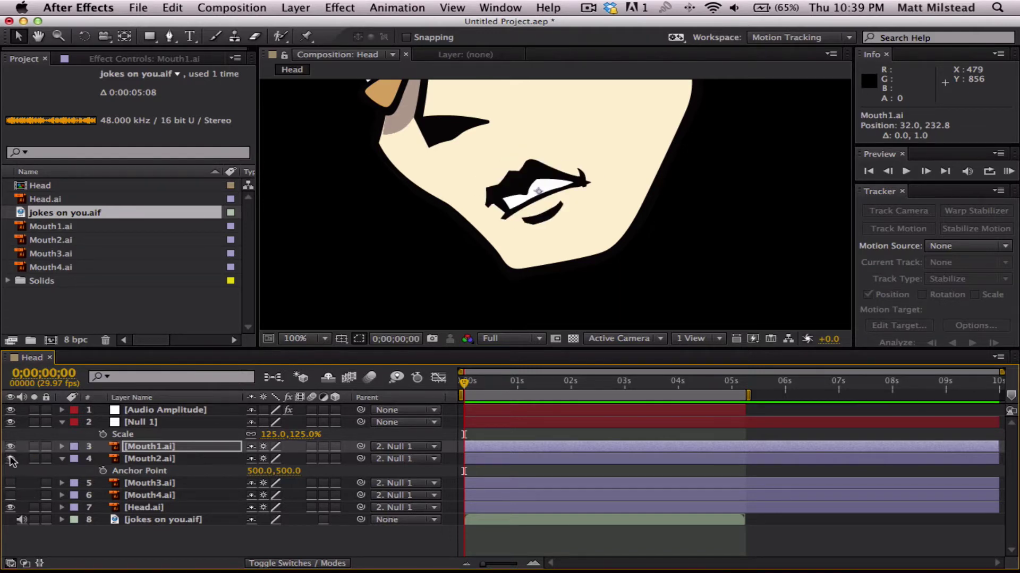
pyautogui.click(11, 459)
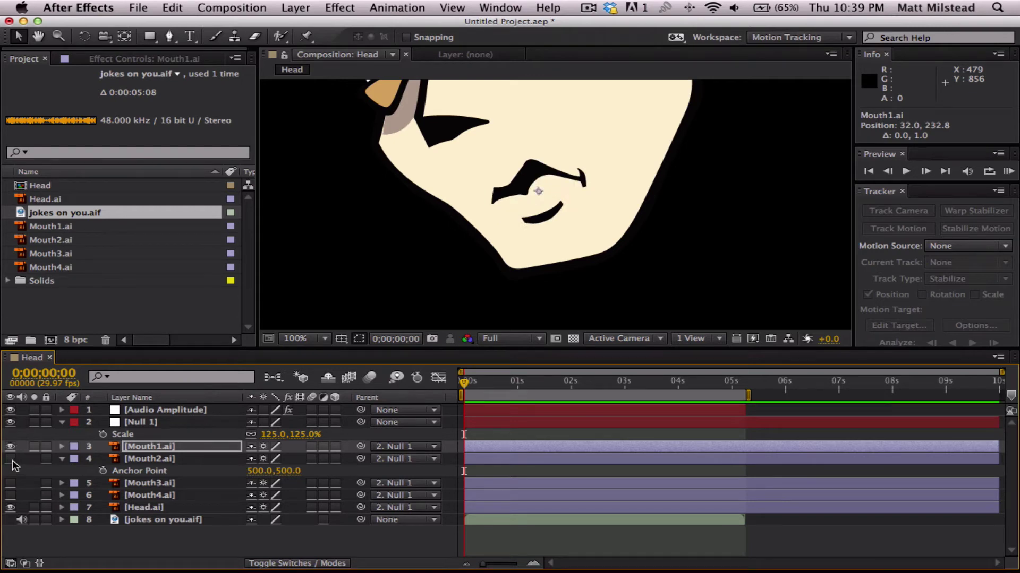
pyautogui.click(11, 459)
pyautogui.click(11, 459)
# Step: Collapse all layers and add an expression to Mouth1.ai's Opacity
pyautogui.press('super+a')
pyautogui.press('a')
pyautogui.press('a')
pyautogui.click(208, 531)
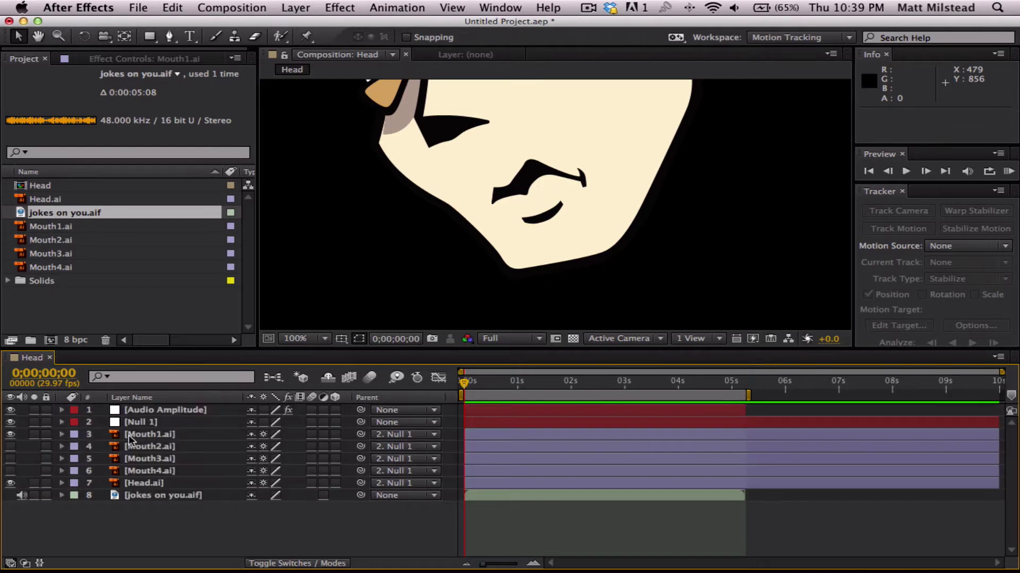
pyautogui.click(63, 436)
pyautogui.click(75, 447)
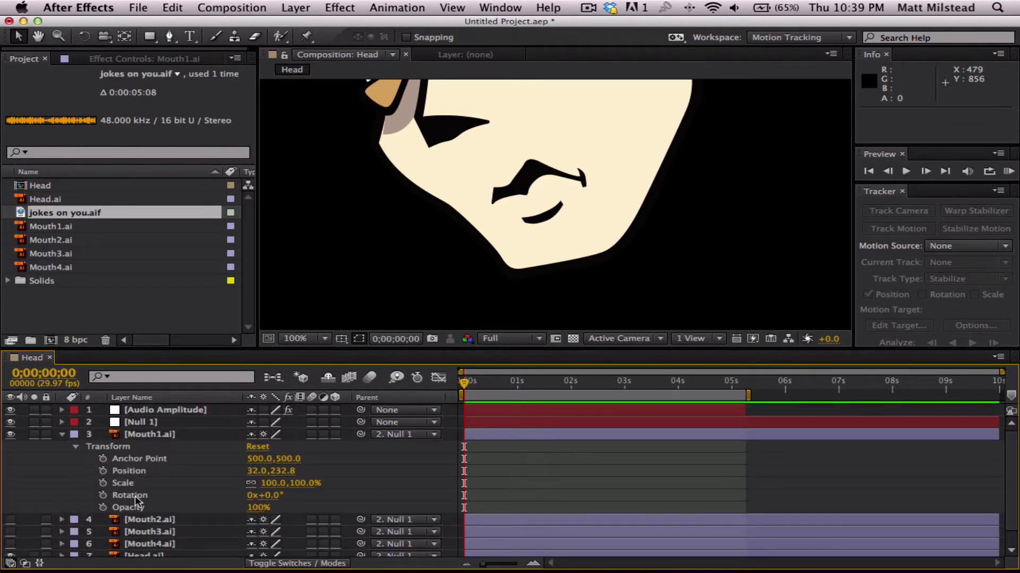
pyautogui.keyDown('alt'); pyautogui.click(103, 508); pyautogui.keyUp('alt')
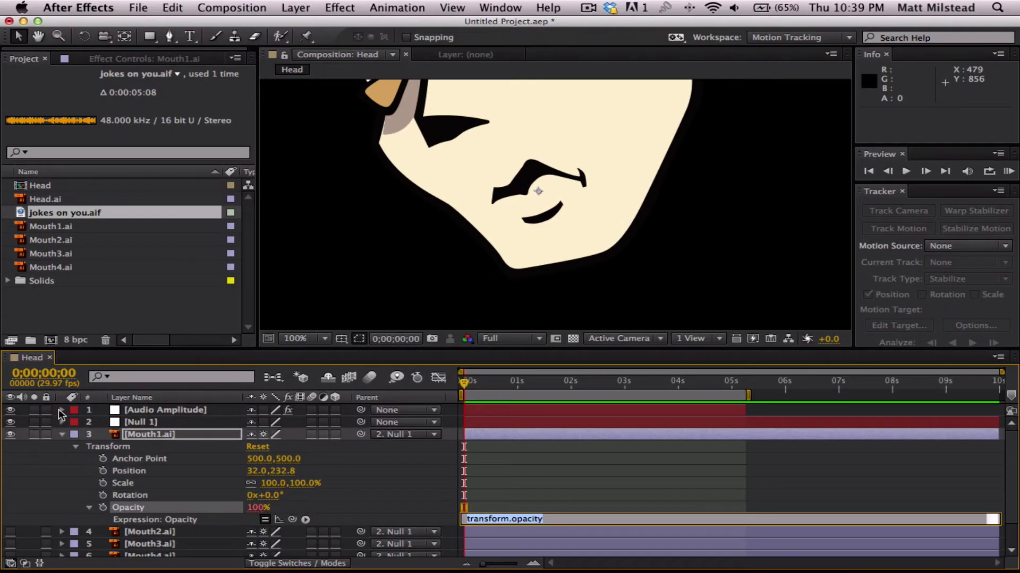
# Step: Pick-whip Mouth1's opacity expression to Audio Amplitude's Both Channels Slider
pyautogui.click(62, 410)
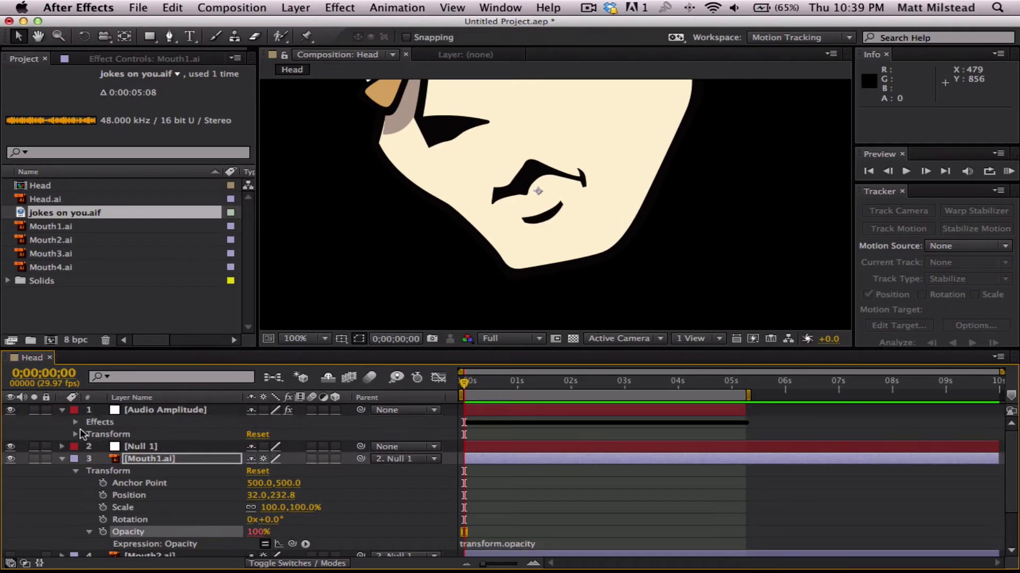
pyautogui.click(77, 435)
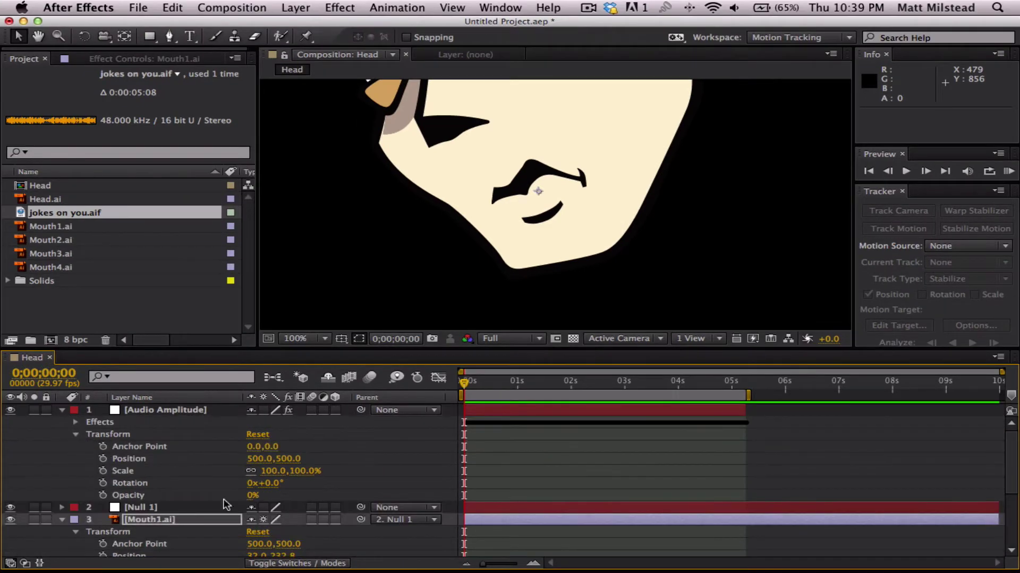
pyautogui.click(76, 434)
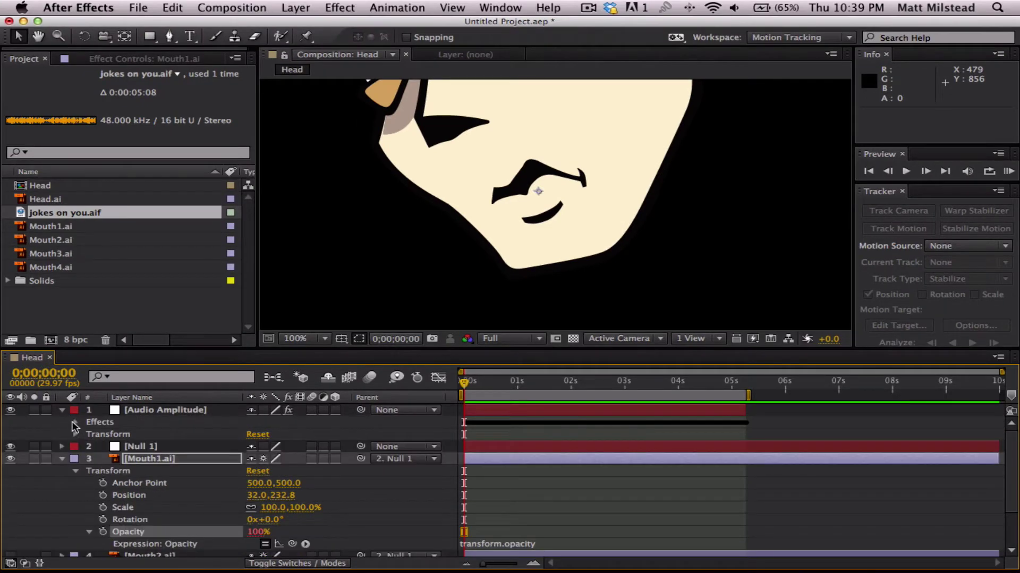
pyautogui.click(75, 422)
pyautogui.click(89, 459)
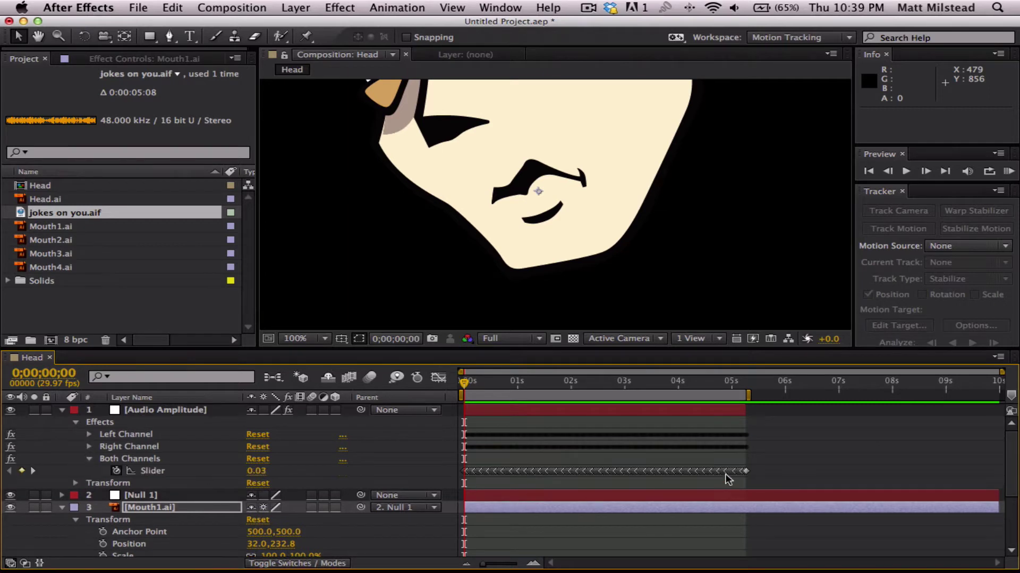
pyautogui.moveTo(1013, 464); pyautogui.dragTo(1015, 501)
pyautogui.click(519, 498)
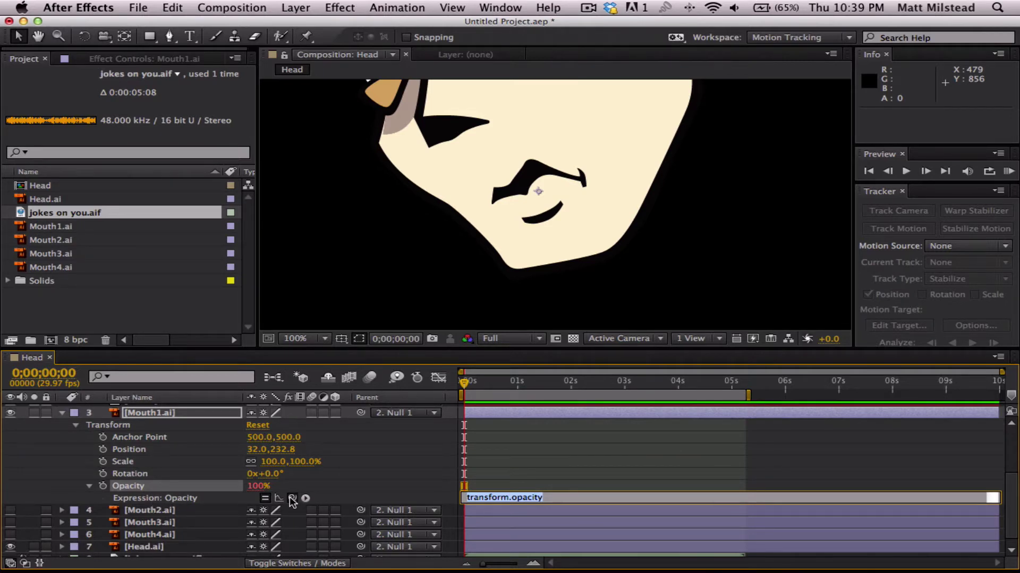
pyautogui.moveTo(291, 501); pyautogui.dragTo(153, 472)
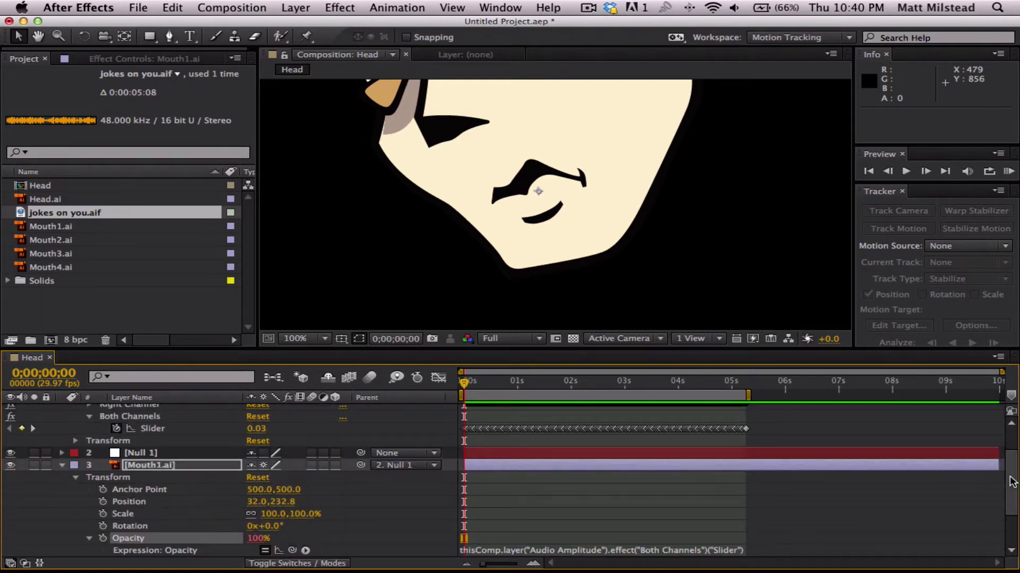
pyautogui.scroll(-3, 1011, 484)
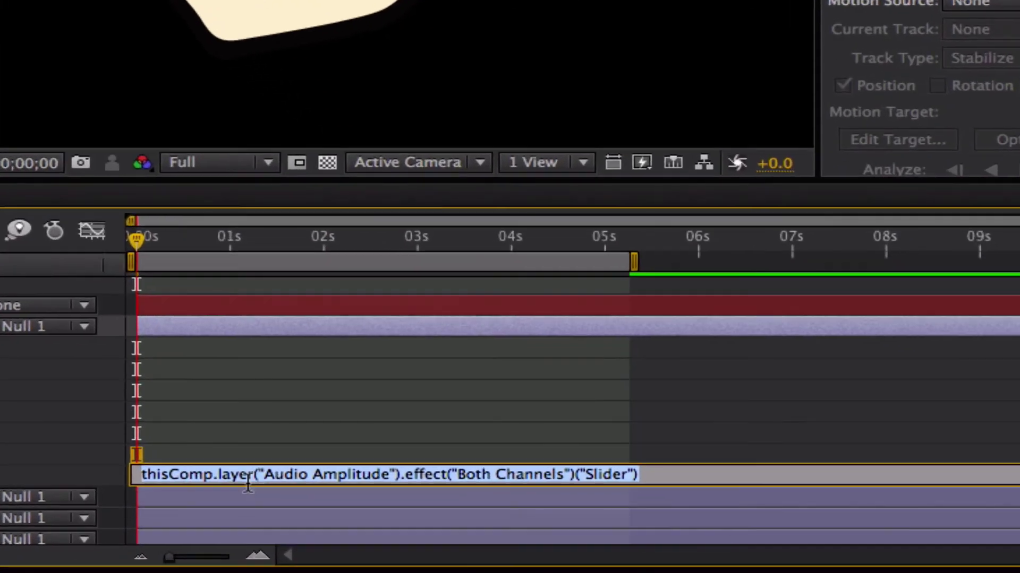
# Step: Rewrite the opacity expression as x=…Slider; if(x<1) {100}; else {0};
pyautogui.click(530, 518)
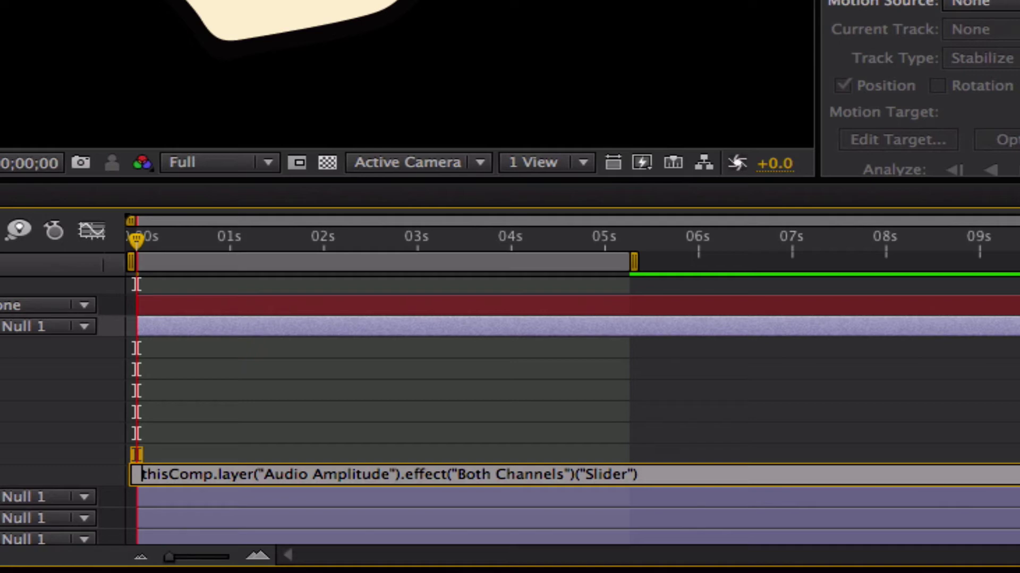
pyautogui.write('x=')
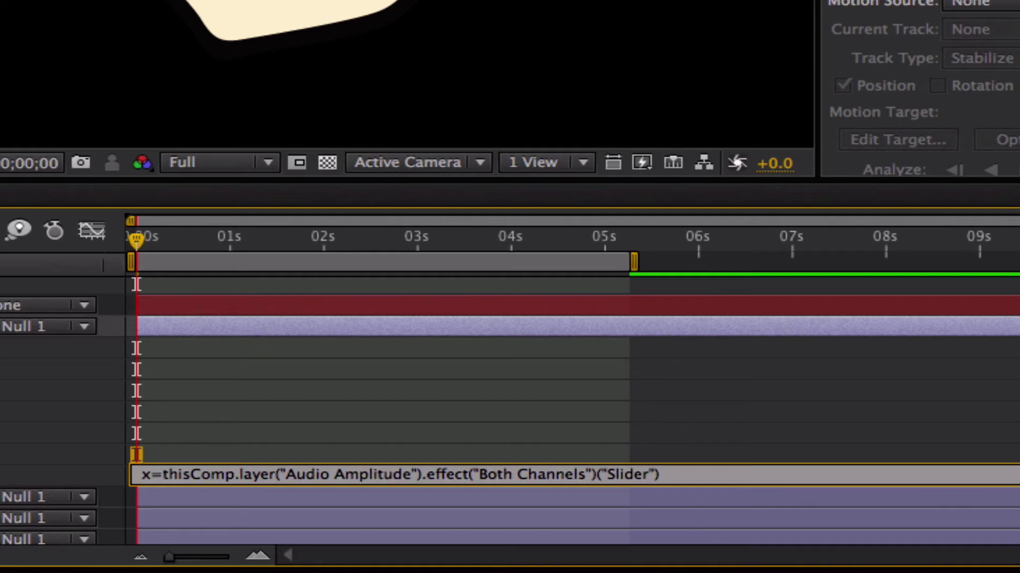
pyautogui.click(683, 474)
pyautogui.write(';')
pyautogui.press('Return')
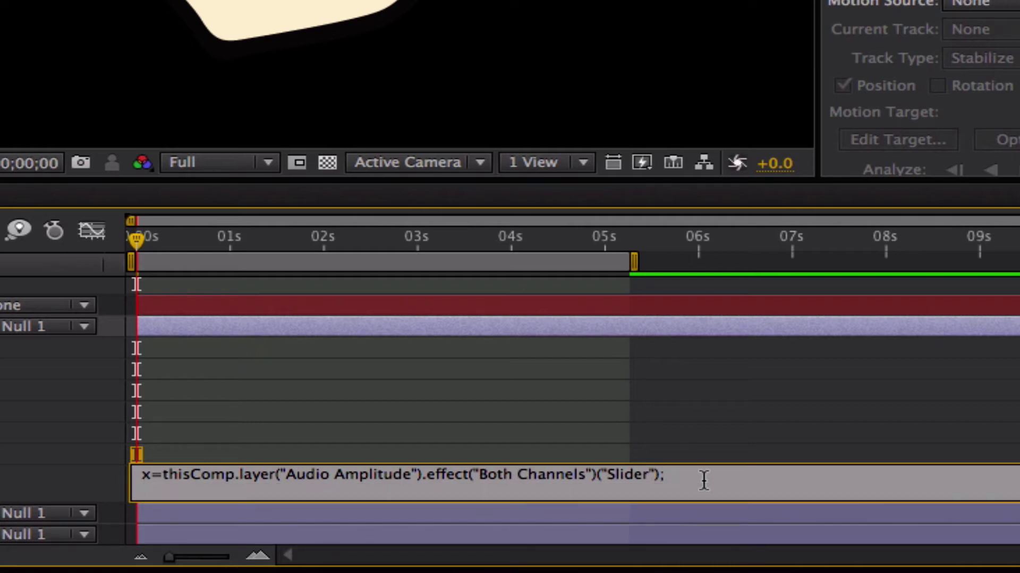
pyautogui.write('if(x<1) {')
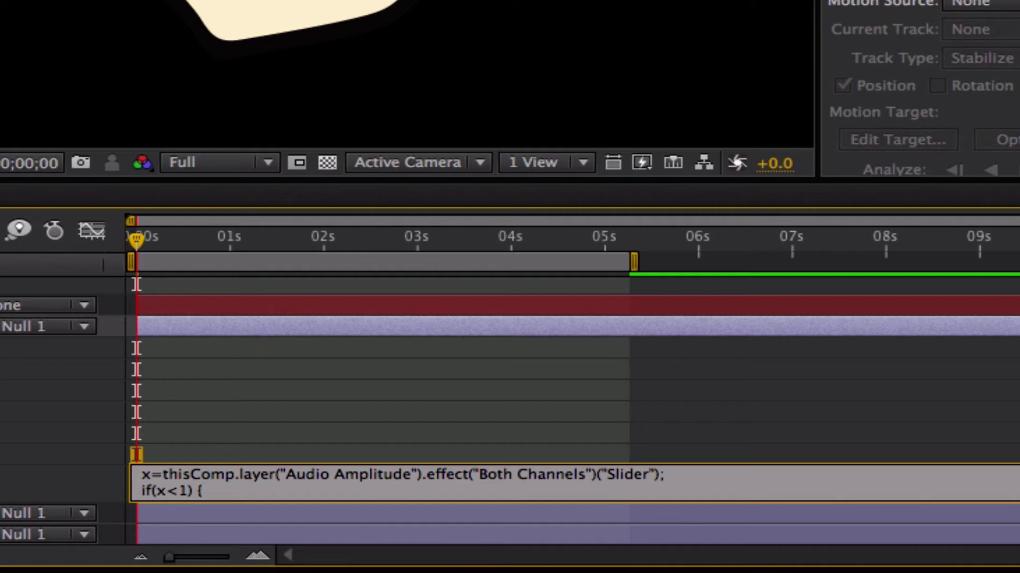
pyautogui.write('100};')
pyautogui.press('Return')
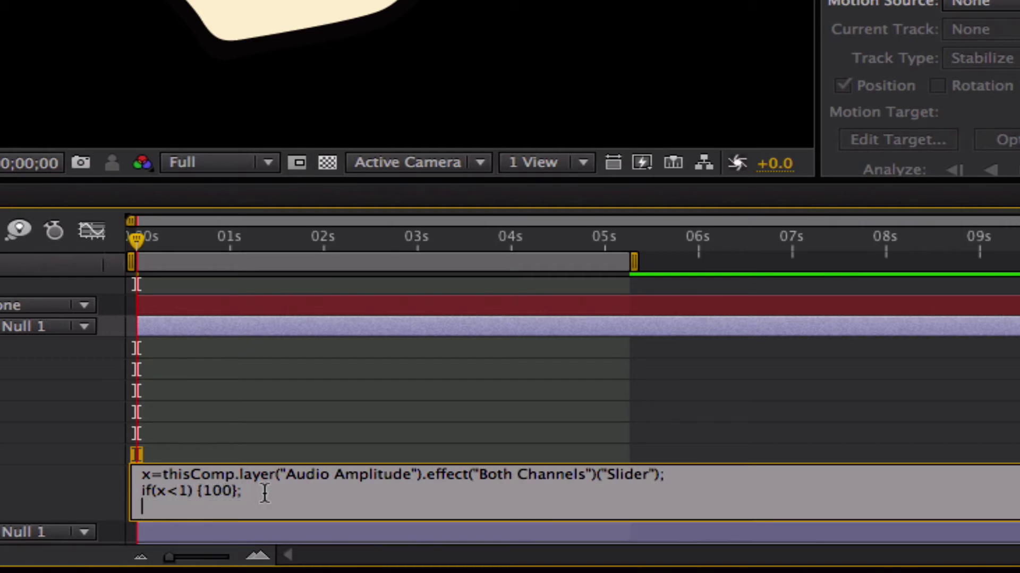
pyautogui.write('else {0')
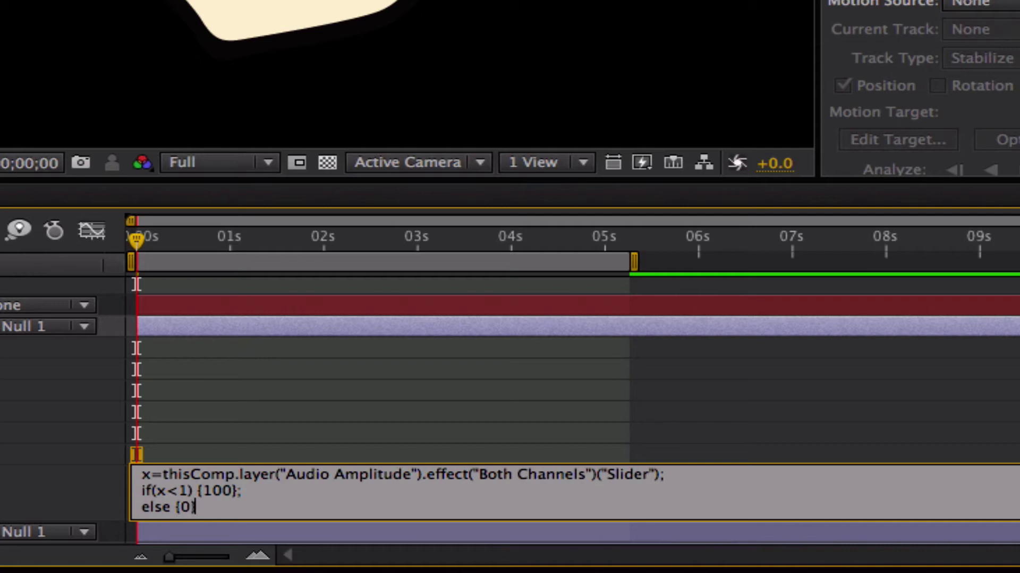
pyautogui.write('};')
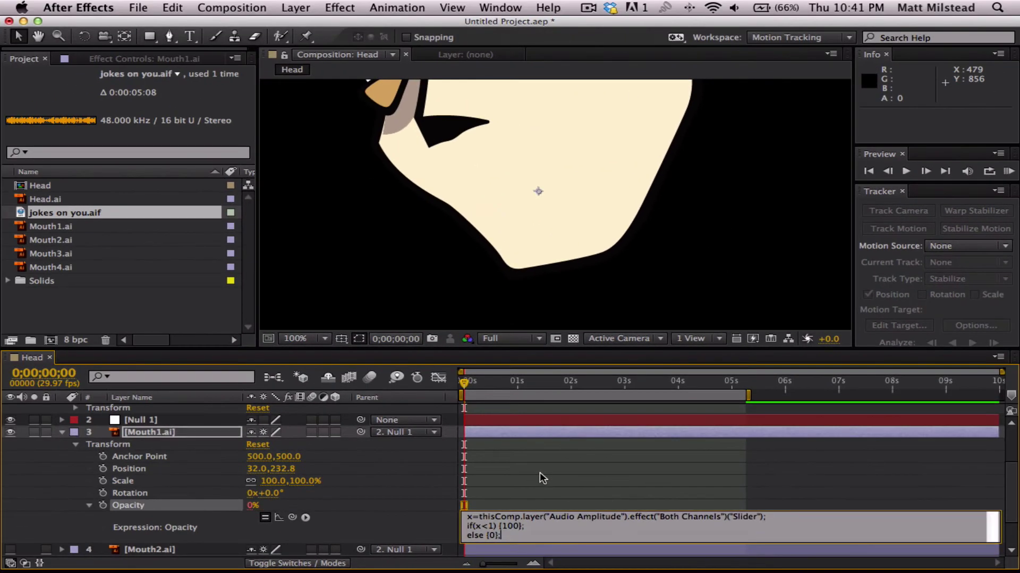
# Step: Commit the expression and scrub to 0;00;00;22, where slider 10.19 makes Mouth1 vanish
pyautogui.click(267, 459)
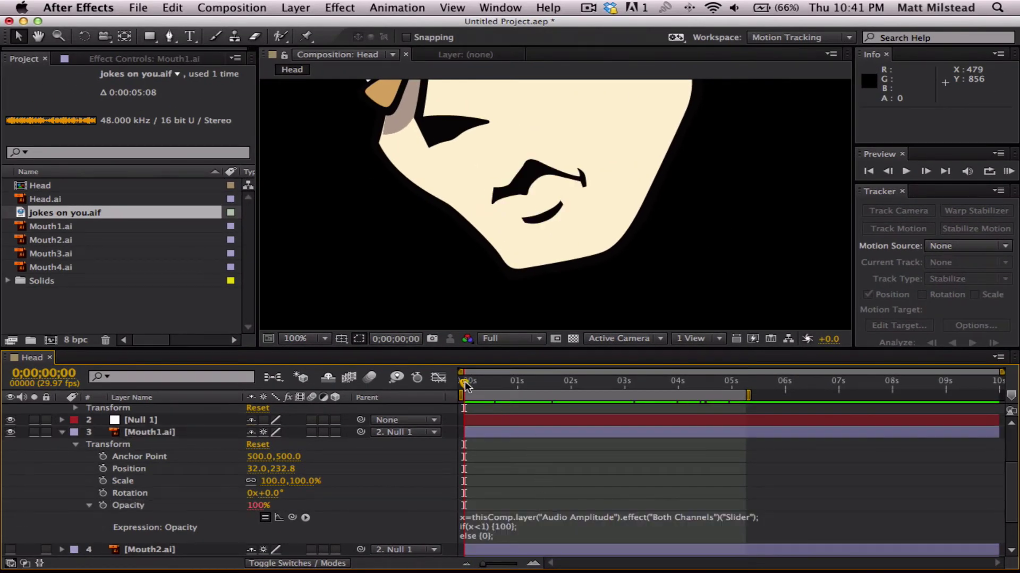
pyautogui.moveTo(465, 382); pyautogui.dragTo(572, 392)
pyautogui.scroll(6, 225, 498)
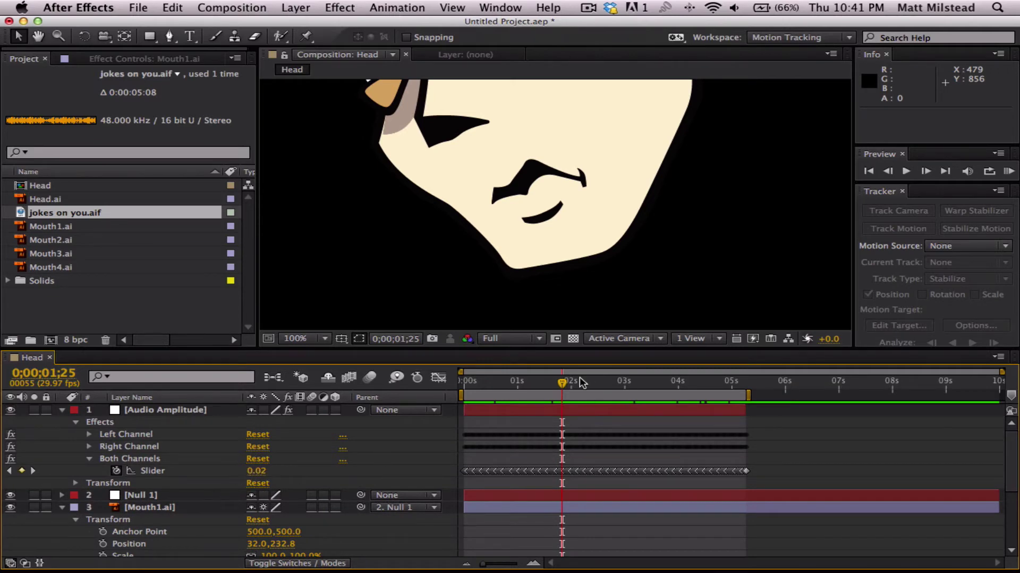
pyautogui.moveTo(579, 382); pyautogui.dragTo(503, 383)
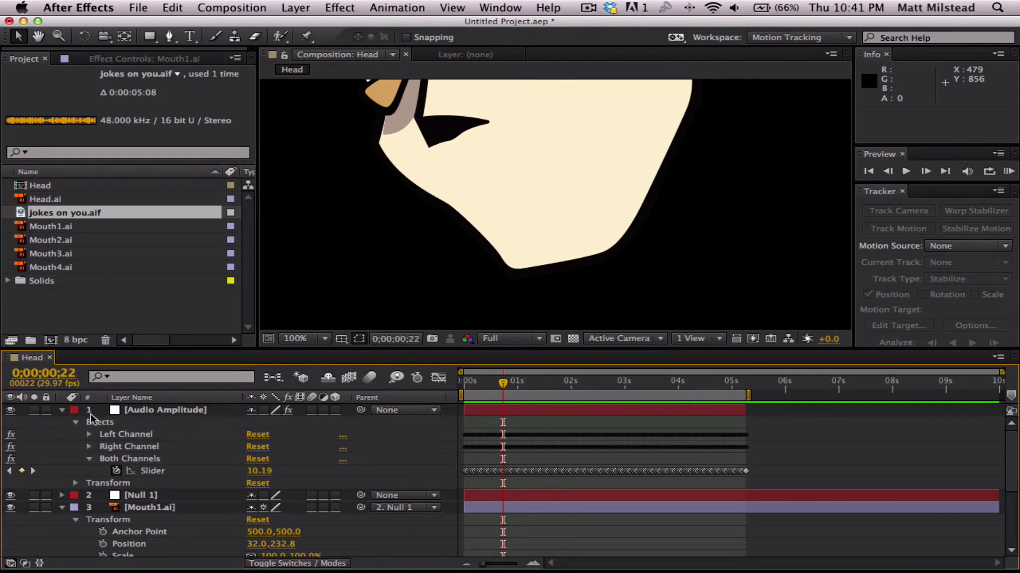
pyautogui.click(62, 410)
pyautogui.click(556, 529)
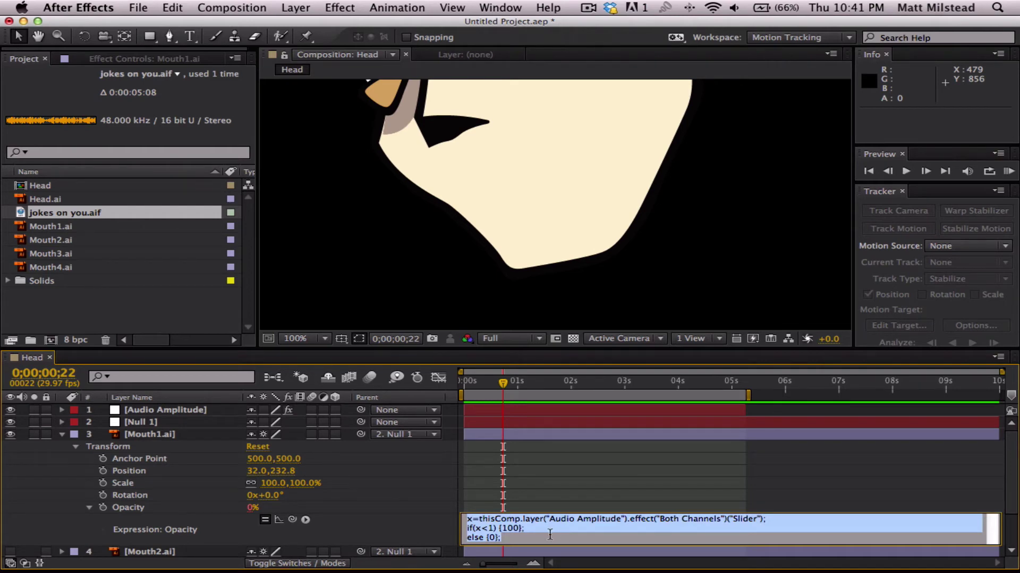
# Step: Show Mouth2.ai and paste the Audio Amplitude expression onto its Opacity
pyautogui.click(62, 436)
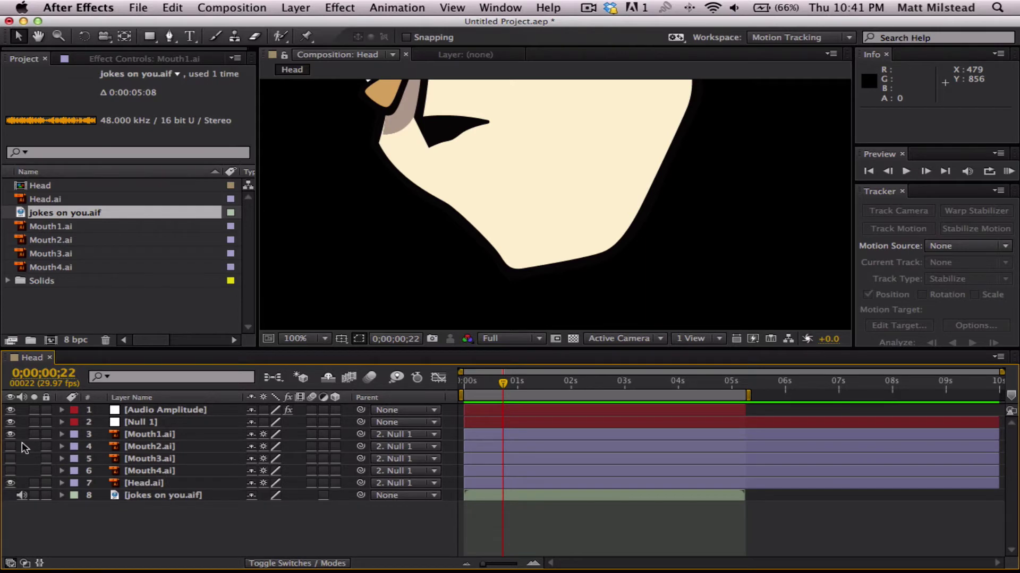
pyautogui.click(11, 446)
pyautogui.click(62, 447)
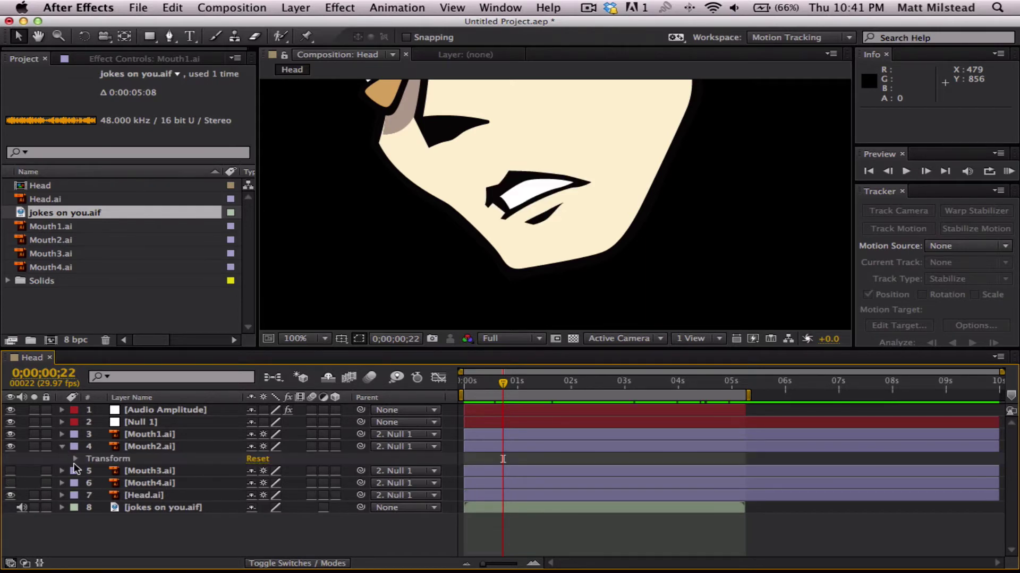
pyautogui.click(76, 460)
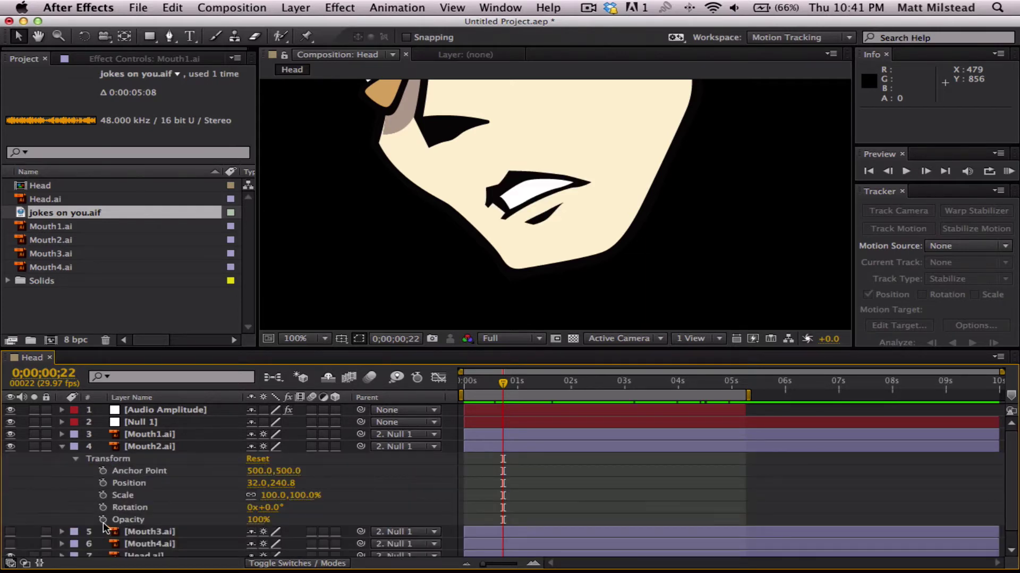
pyautogui.keyDown('alt'); pyautogui.click(103, 521); pyautogui.keyUp('alt')
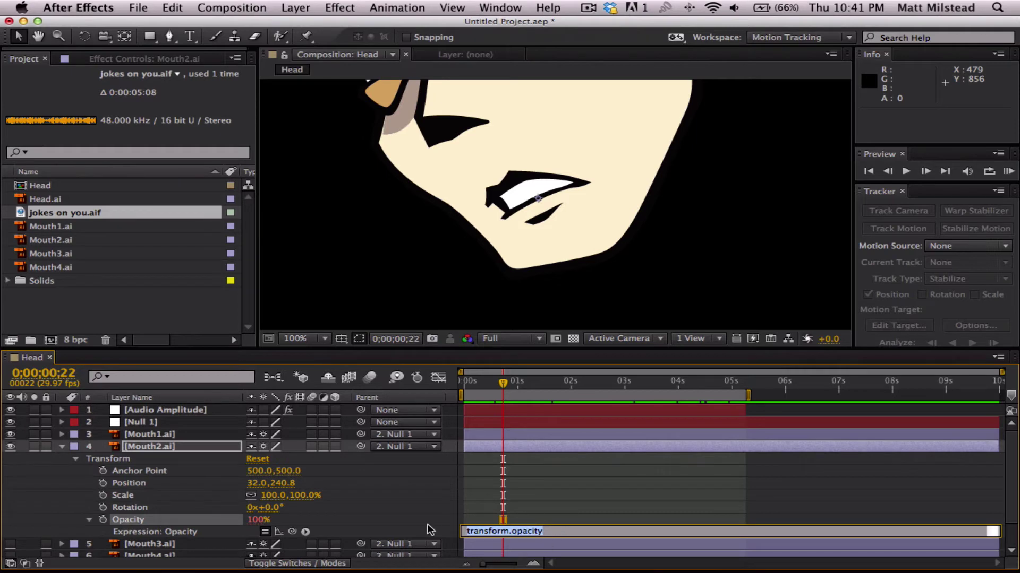
pyautogui.write('x=thisComp.layer("Audio Amplitude").effect("Both Channels")("Slider");')
pyautogui.click(1013, 488)
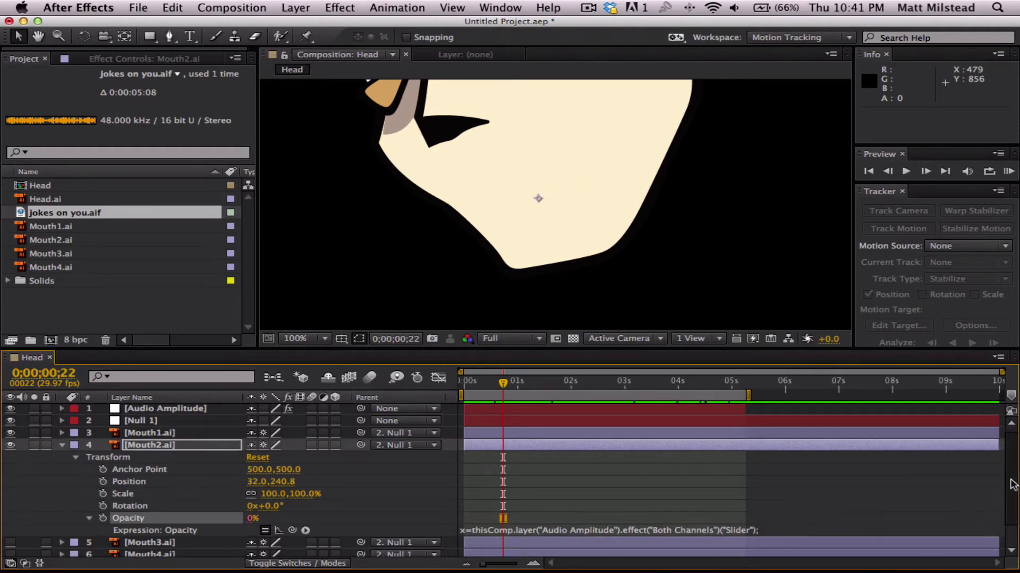
pyautogui.scroll(-2, 1013, 489)
# Step: Change the expression's threshold to x<3 and scrub frames to test the mouth
pyautogui.click(701, 503)
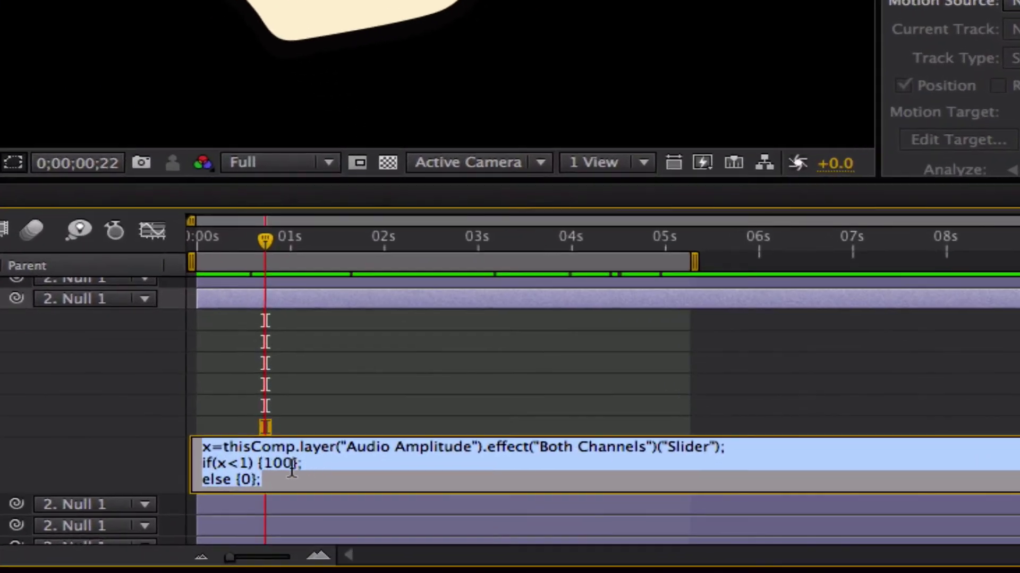
pyautogui.click(497, 514)
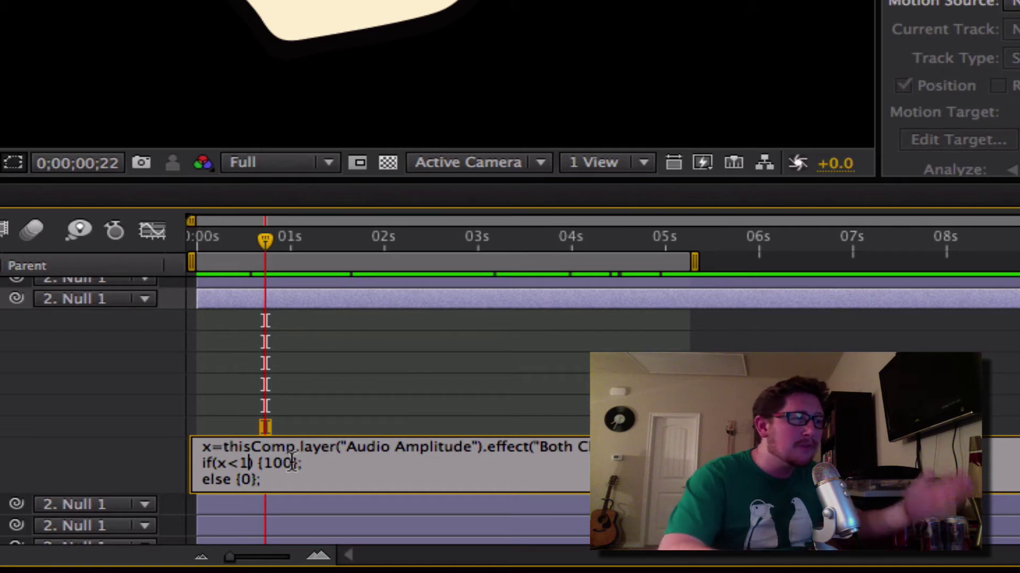
pyautogui.press('BackSpace')
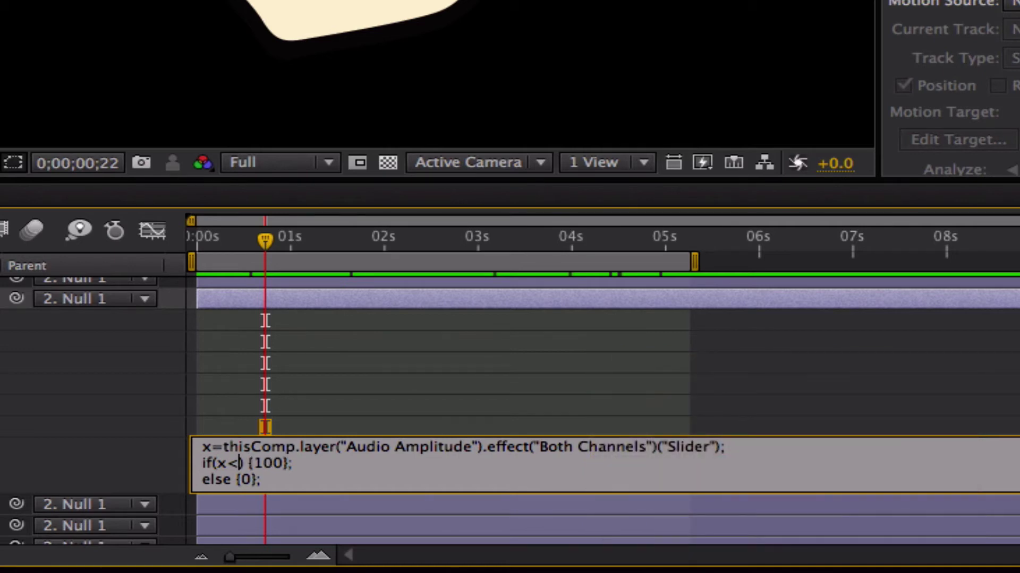
pyautogui.write('3')
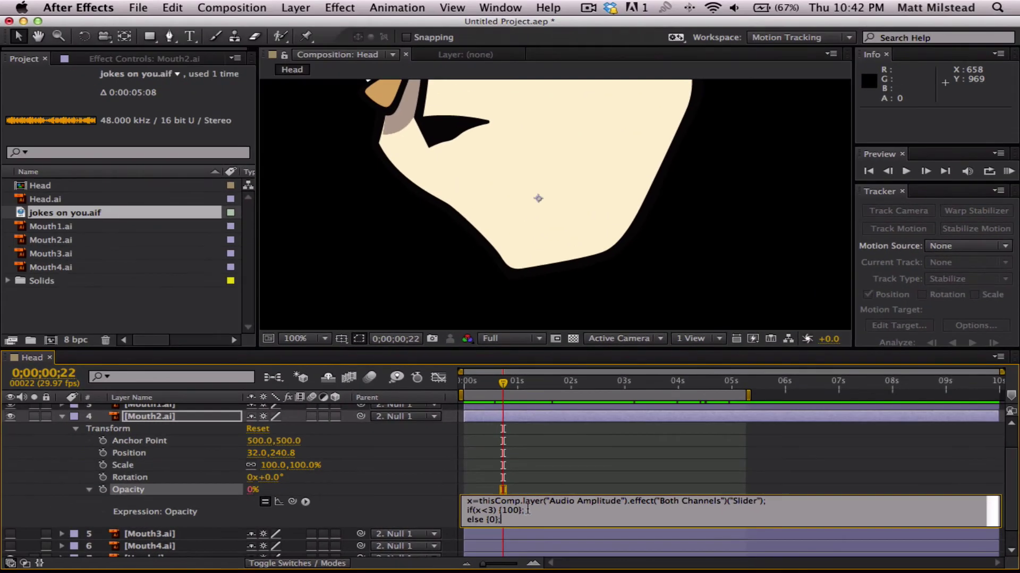
pyautogui.click(405, 373)
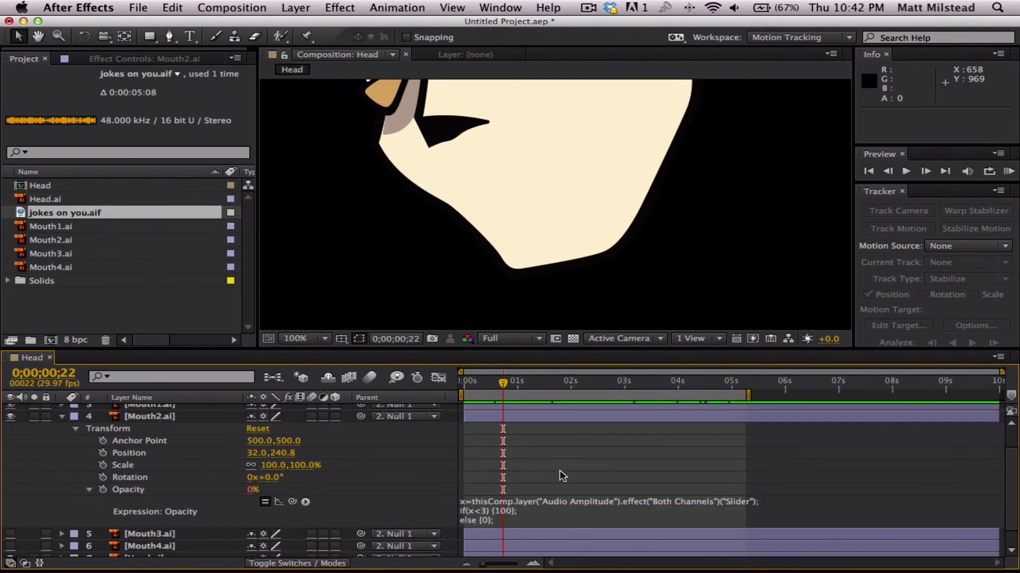
pyautogui.moveTo(502, 383); pyautogui.dragTo(497, 383)
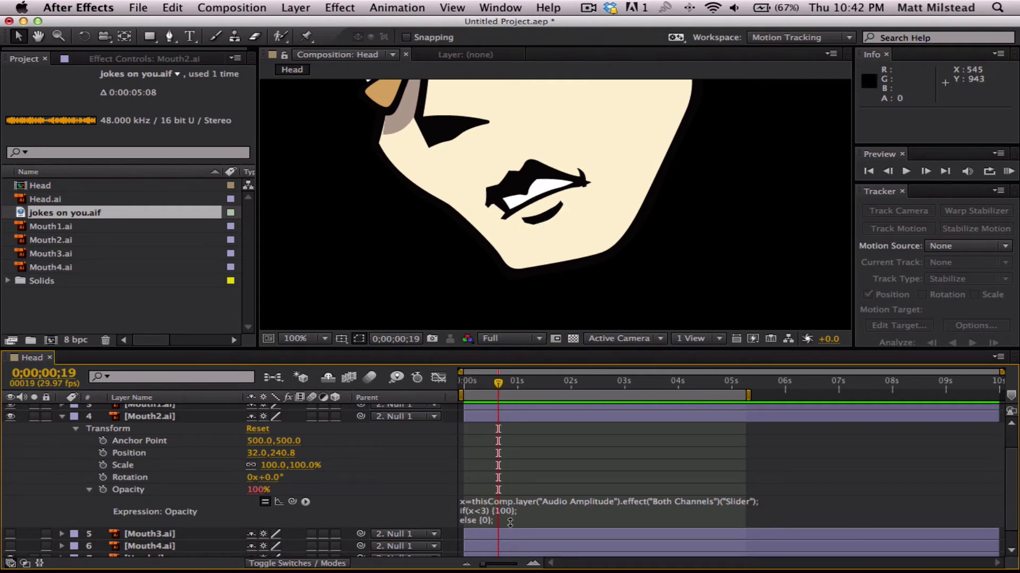
# Step: Add the line if(x<1) {0}; to the expression, check the frames, and select its text
pyautogui.click(489, 520)
pyautogui.click(501, 520)
pyautogui.press('Return')
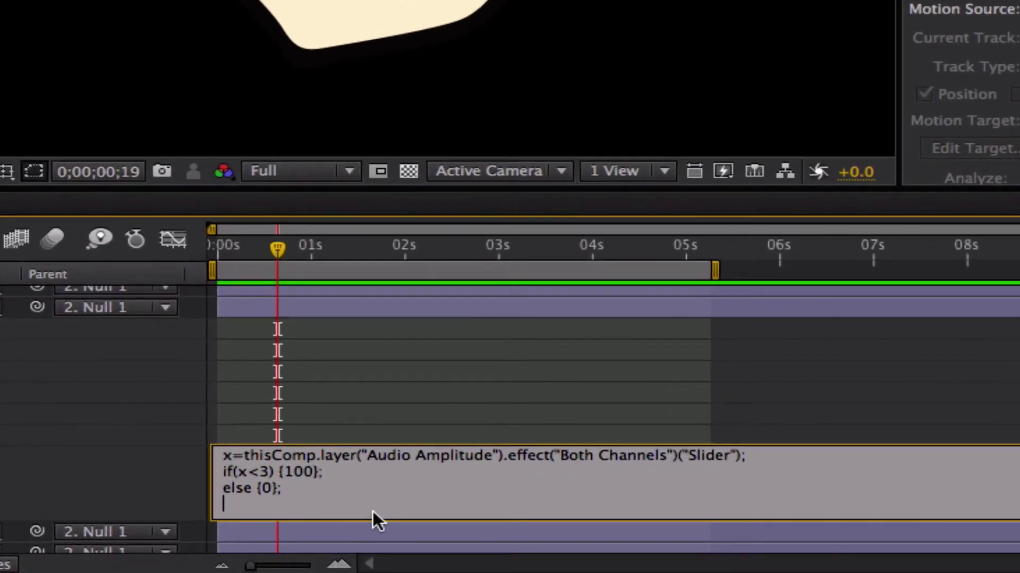
pyautogui.write('if(x<1')
pyautogui.write(') {0};')
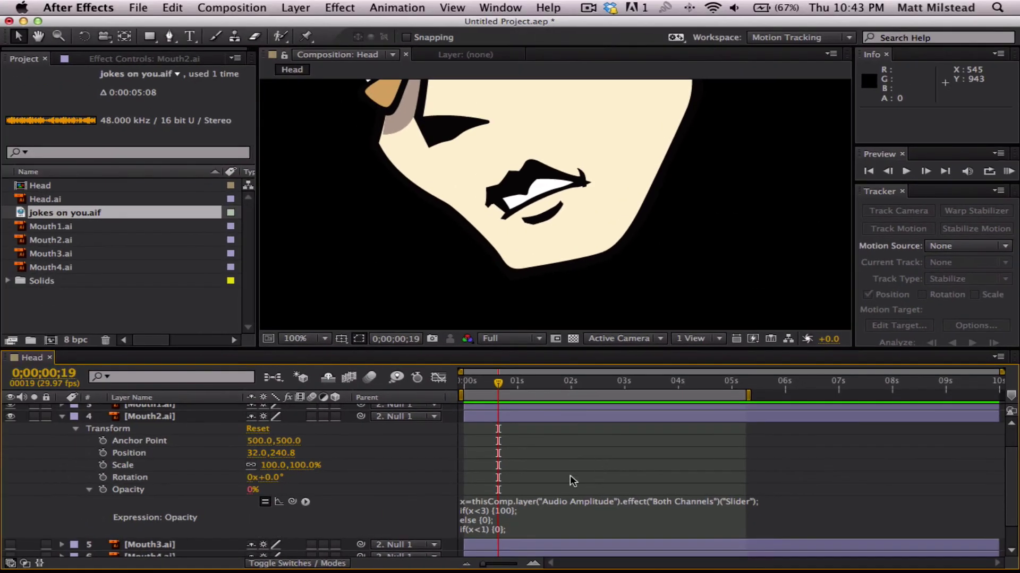
pyautogui.click(402, 412)
pyautogui.press('pageup')
pyautogui.press('pageup')
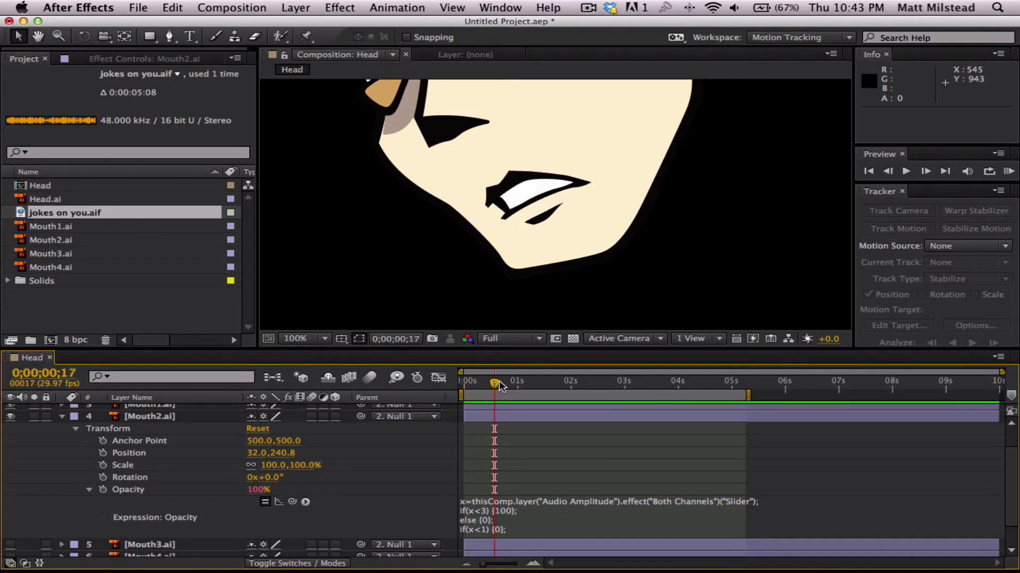
pyautogui.moveTo(494, 383)
pyautogui.mouseDown()
pyautogui.moveTo(477, 387)
pyautogui.moveTo(502, 384)
pyautogui.mouseUp()
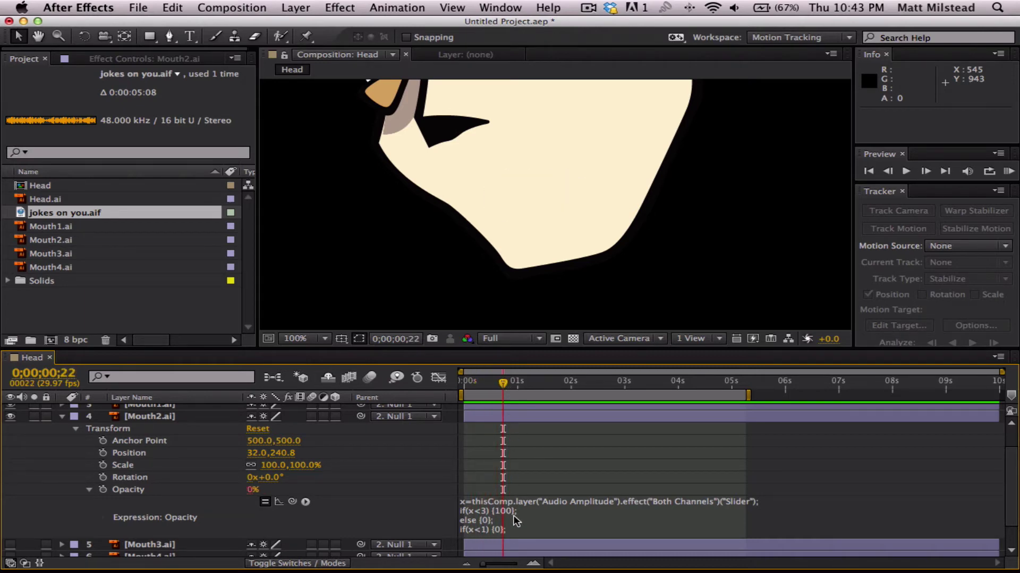
pyautogui.click(522, 533)
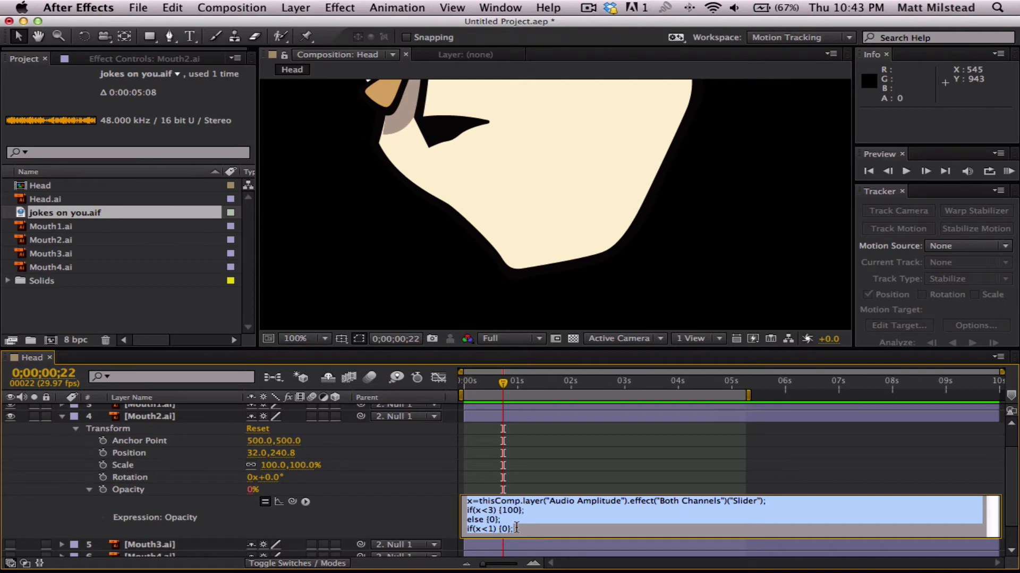
# Step: Collapse Mouth2 and put the full amplitude expression on Mouth3.ai's Opacity
pyautogui.click(88, 490)
pyautogui.click(61, 428)
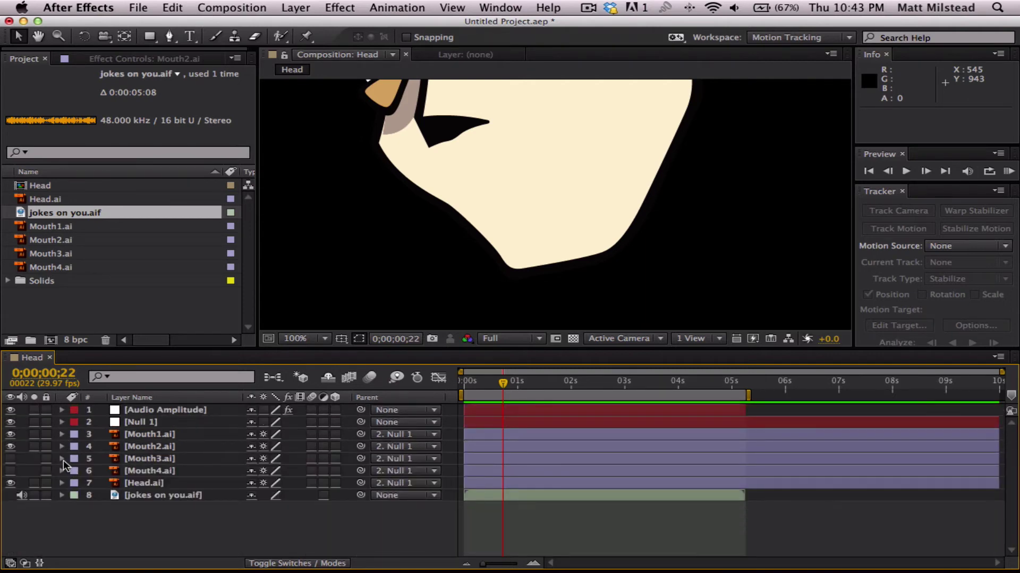
pyautogui.click(62, 459)
pyautogui.click(76, 472)
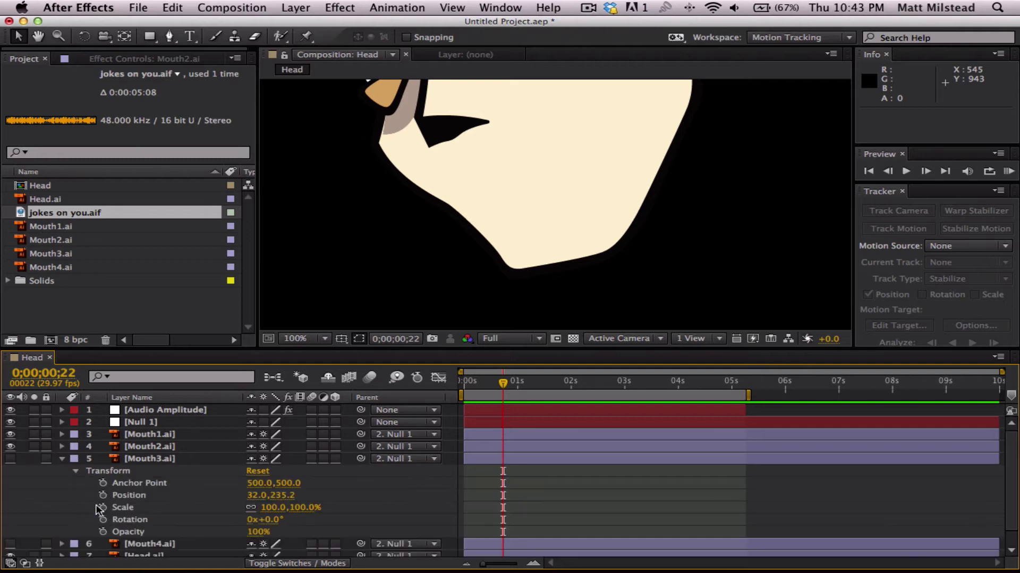
pyautogui.keyDown('alt'); pyautogui.click(103, 531); pyautogui.keyUp('alt')
pyautogui.write('if(x<1) {0};')
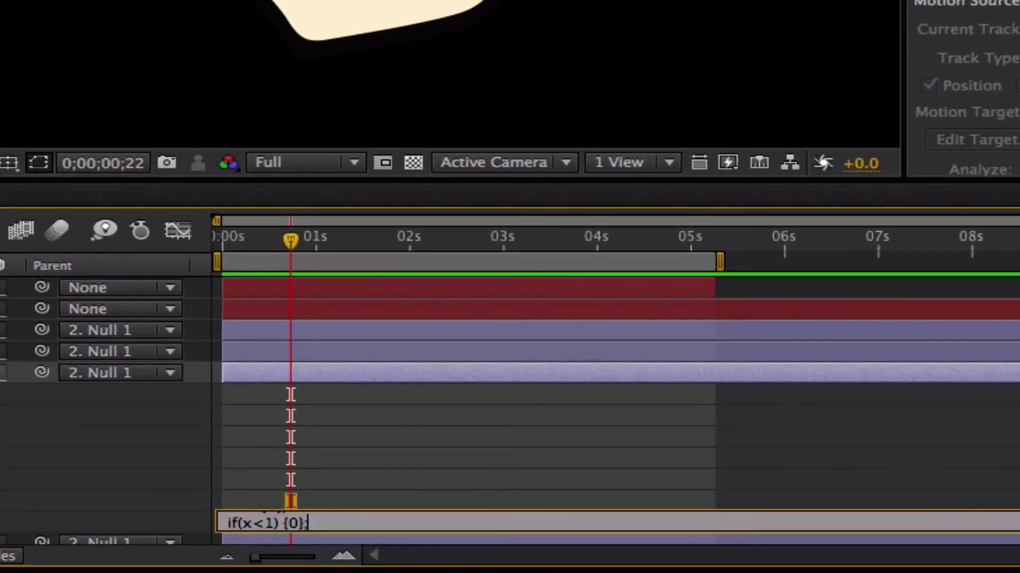
pyautogui.press('KP_Enter')
# Step: Change Mouth3's thresholds to 6 and 3, select the expression, and make Mouth3 visible
pyautogui.click(550, 462)
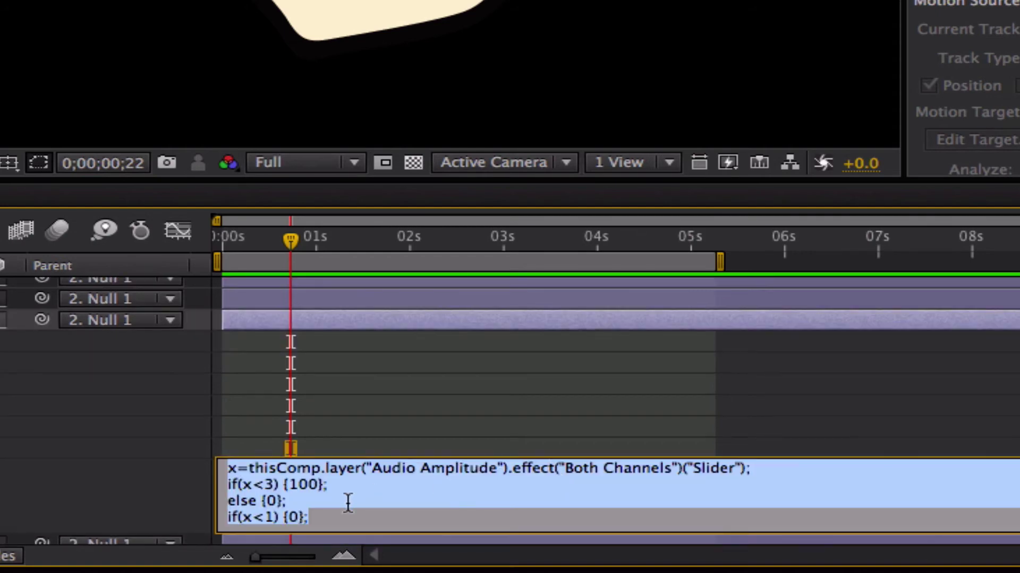
pyautogui.doubleClick(274, 484)
pyautogui.write('6')
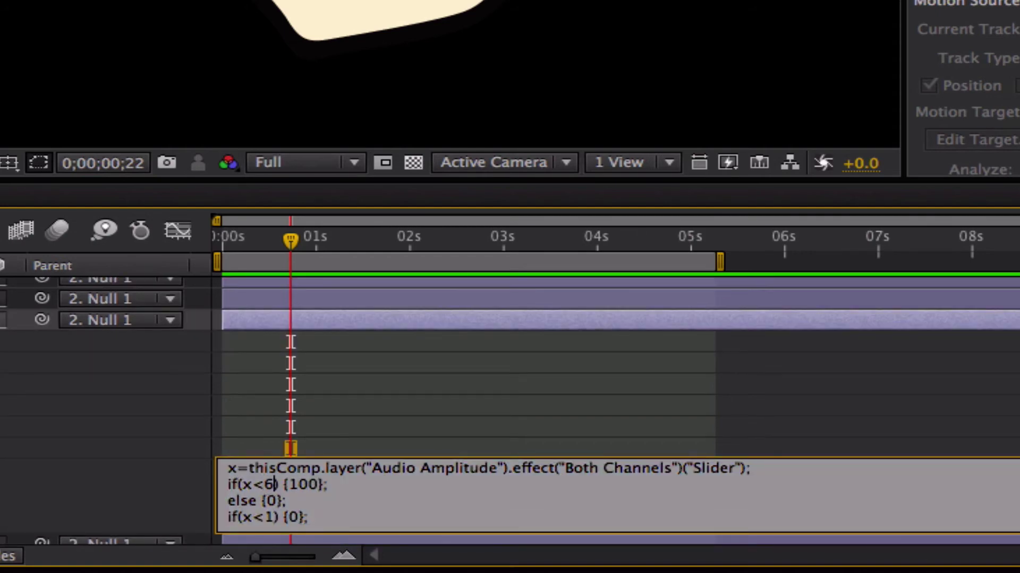
pyautogui.doubleClick(272, 517)
pyautogui.write('3')
pyautogui.click(407, 388)
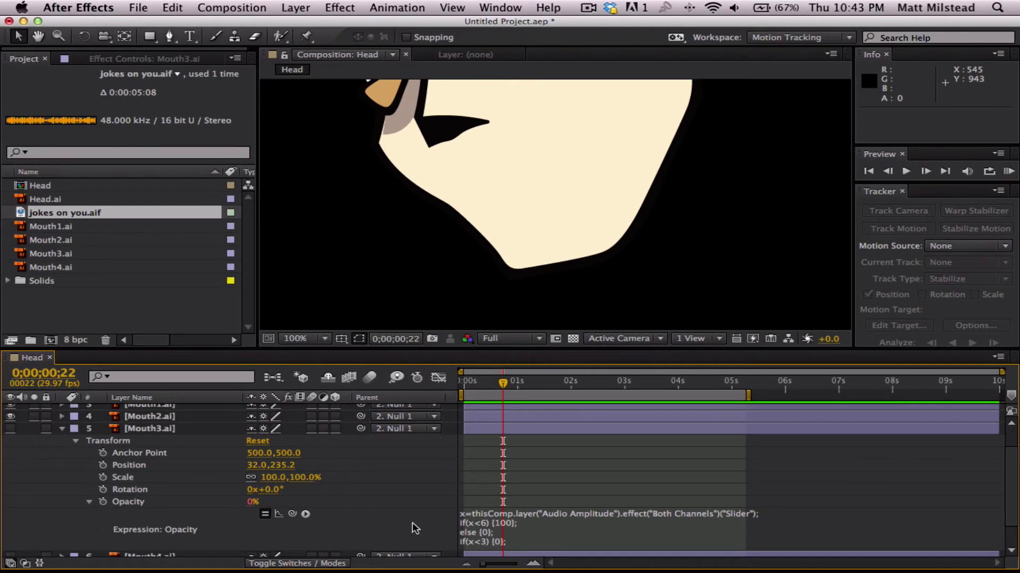
pyautogui.click(362, 529)
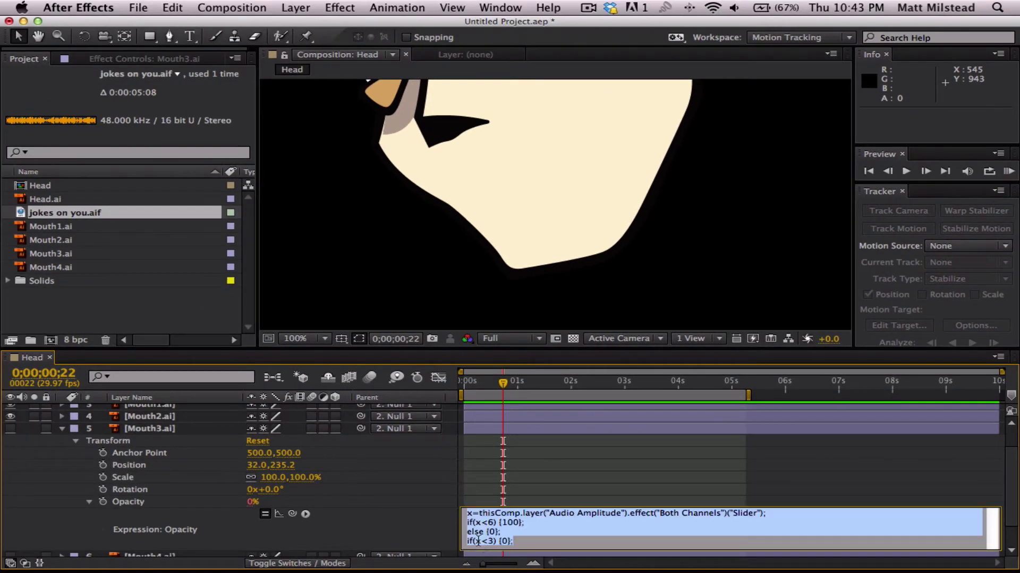
pyautogui.click(11, 429)
# Step: Collapse Mouth3, show Mouth4 and paste the copied expression onto its Opacity
pyautogui.click(62, 429)
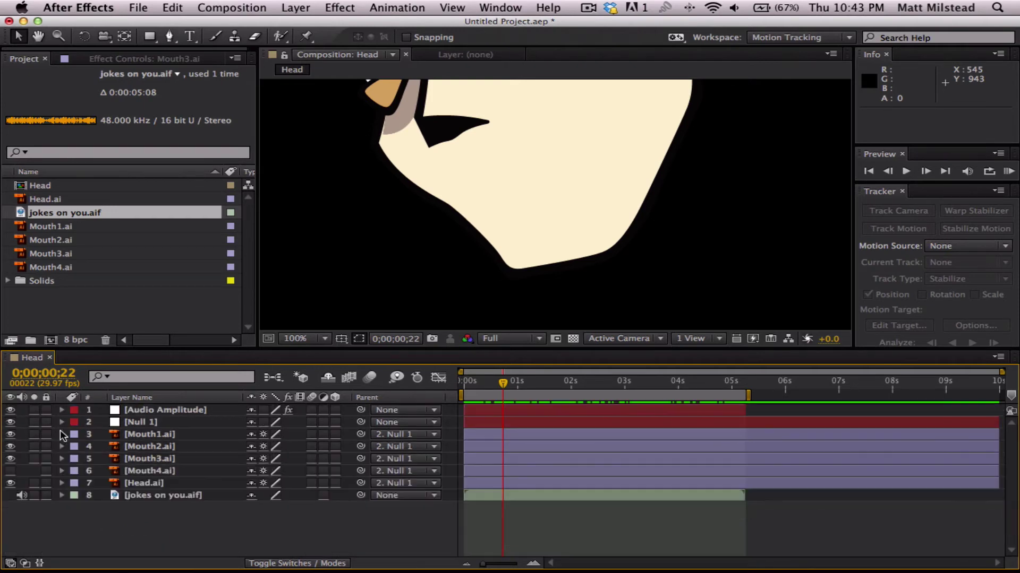
pyautogui.click(11, 471)
pyautogui.click(61, 471)
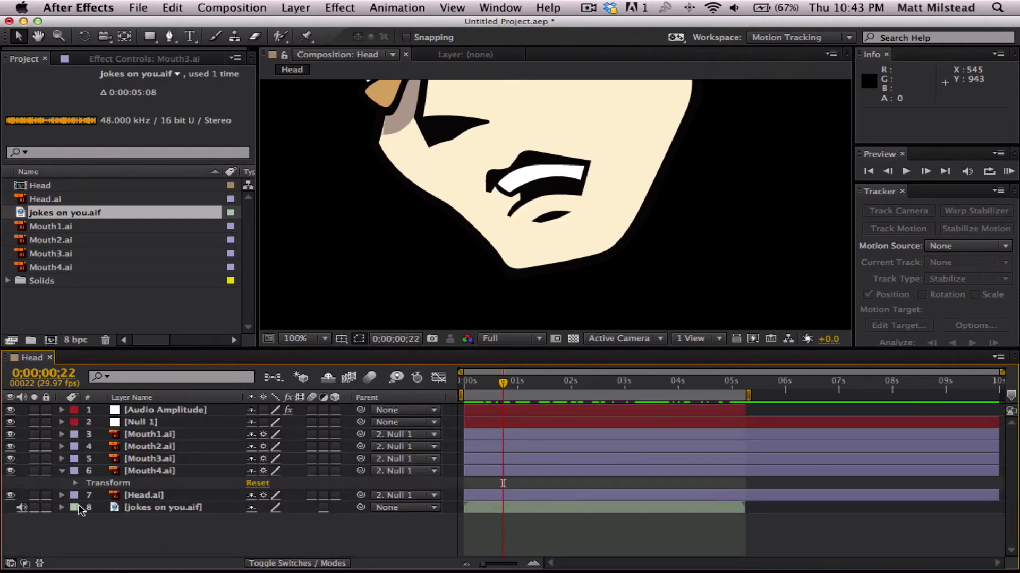
pyautogui.click(76, 483)
pyautogui.keyDown('alt'); pyautogui.click(103, 544); pyautogui.keyUp('alt')
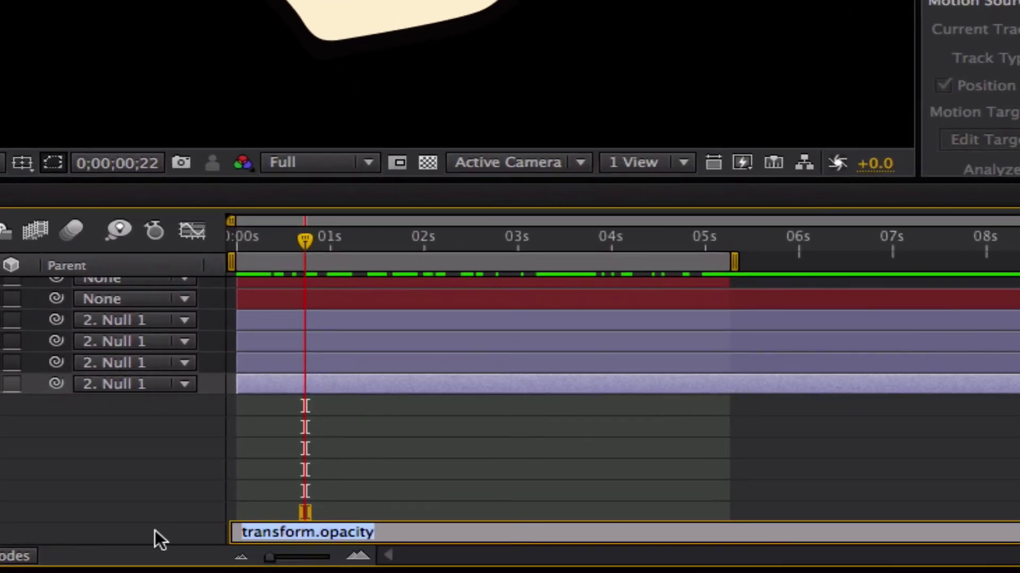
pyautogui.write('if(x<3) {0};')
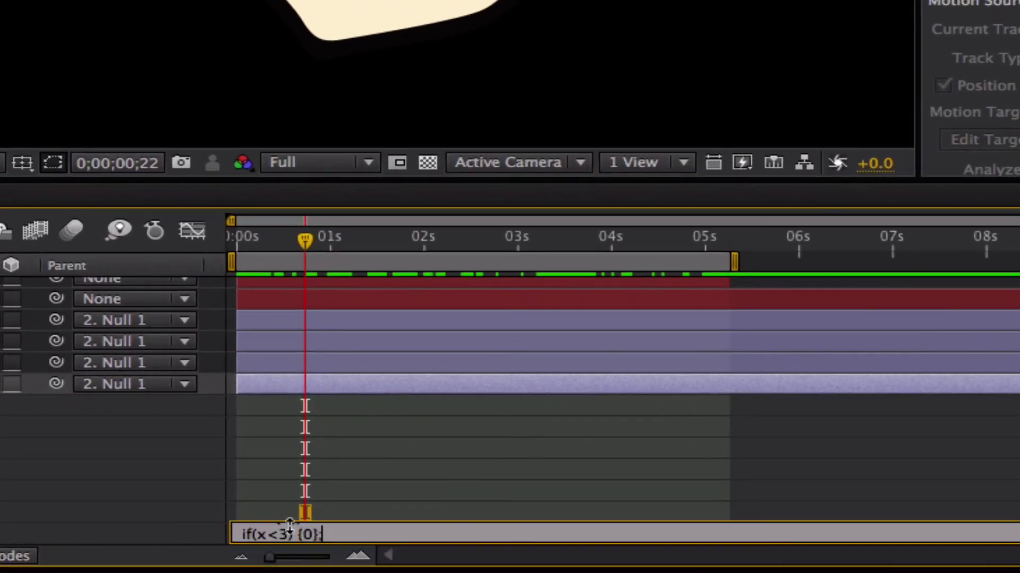
pyautogui.click(539, 494)
# Step: Replace the 6 threshold in Mouth4's expression with 20
pyautogui.click(708, 532)
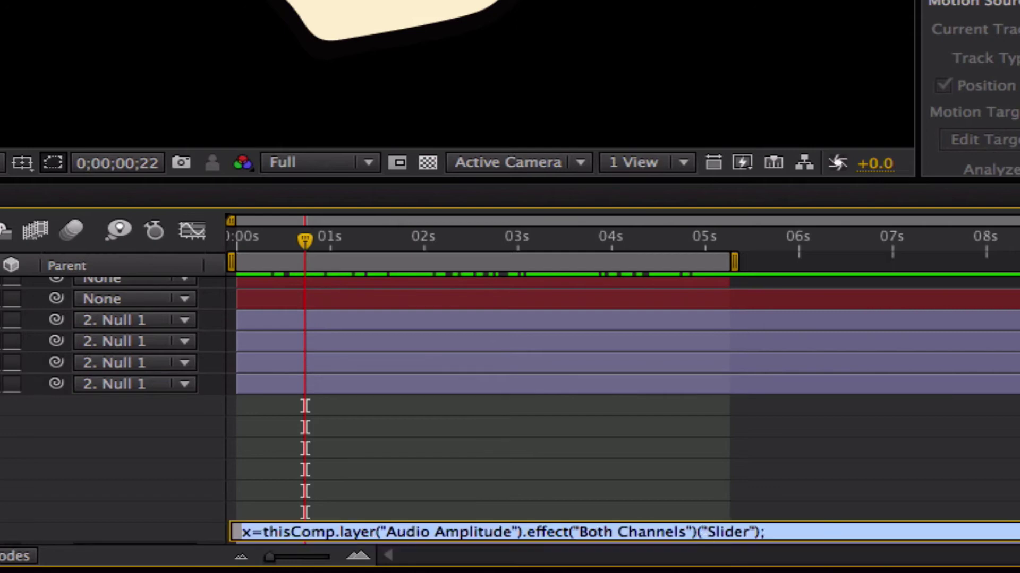
pyautogui.scroll(-2, 647, 512)
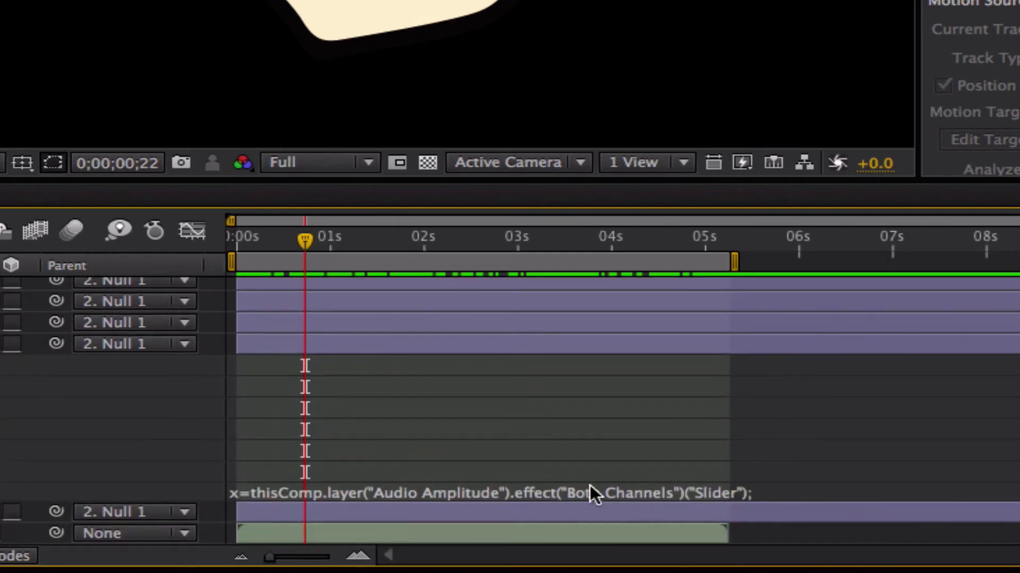
pyautogui.click(591, 489)
pyautogui.click(312, 510)
pyautogui.click(291, 509)
pyautogui.press('BackSpace')
pyautogui.write('20')
# Step: Change the last condition's cutoff to 8 and collapse Mouth4's properties
pyautogui.click(299, 536)
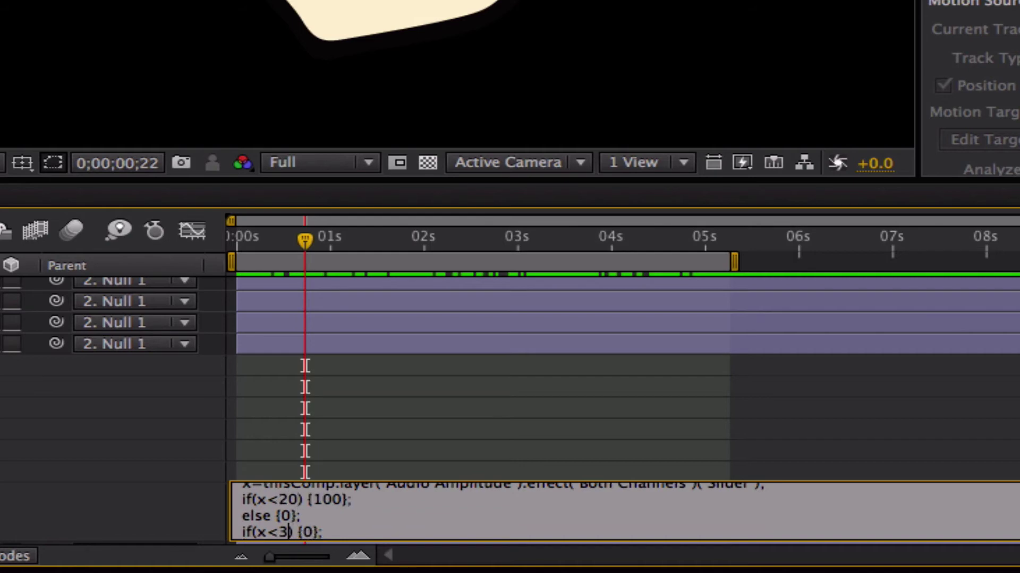
pyautogui.press('BackSpace')
pyautogui.write('8')
pyautogui.click(435, 394)
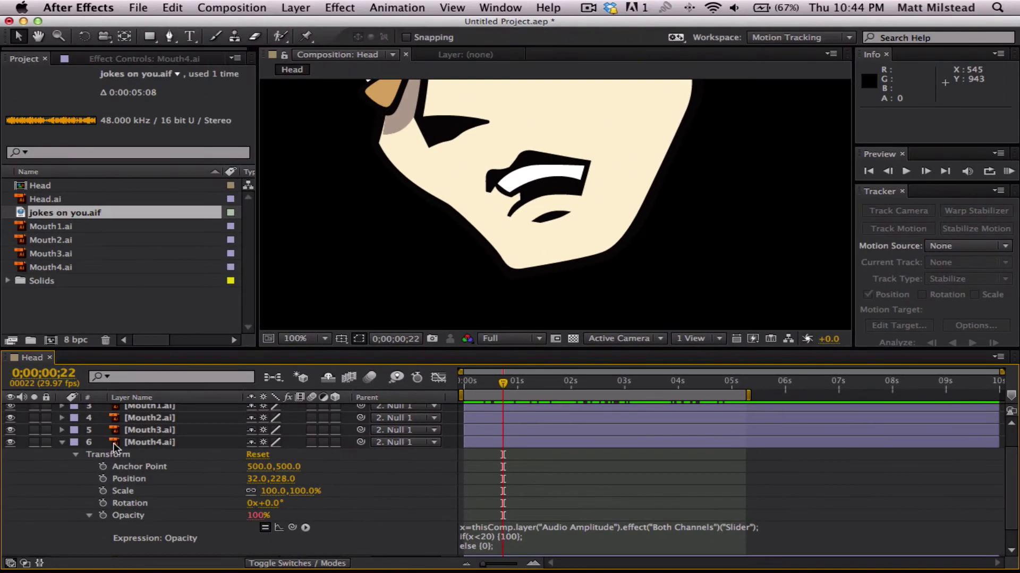
pyautogui.click(60, 443)
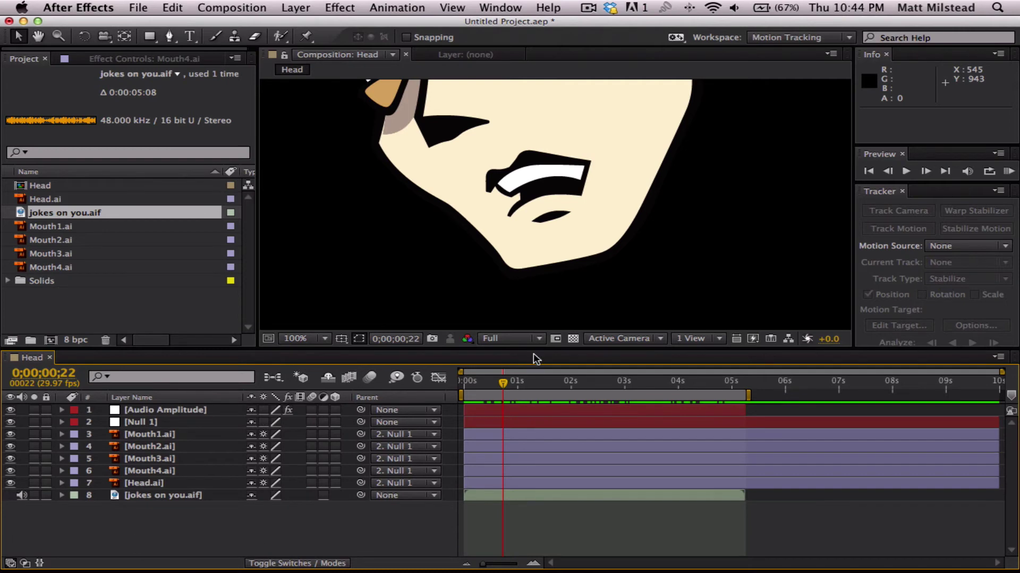
# Step: Zoom out and centre the head, then RAM-preview the comp from the first frame
pyautogui.press('z')
pyautogui.keyDown('alt'); pyautogui.click(646, 229); pyautogui.keyUp('alt')
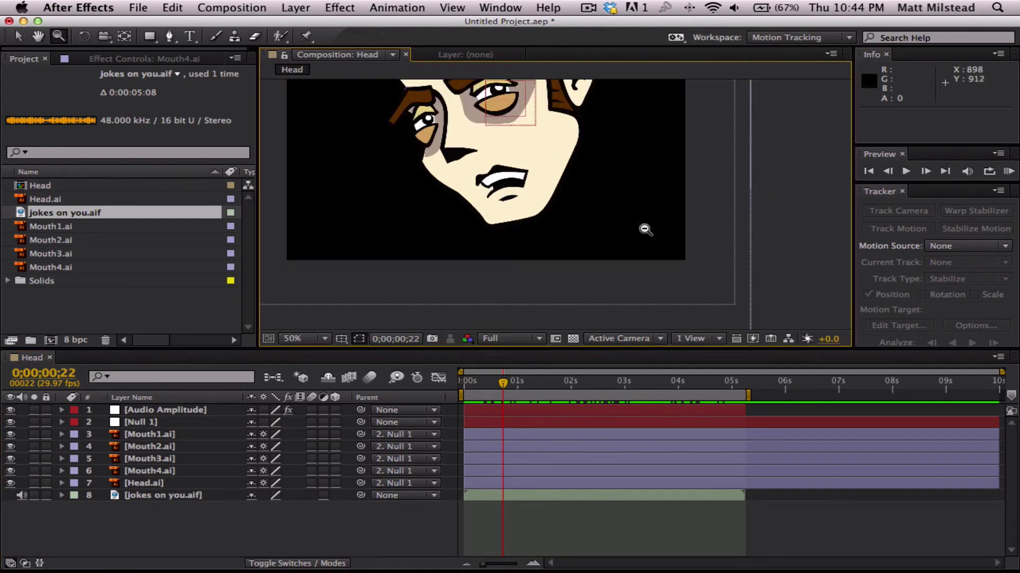
pyautogui.moveTo(503, 166); pyautogui.dragTo(548, 264)
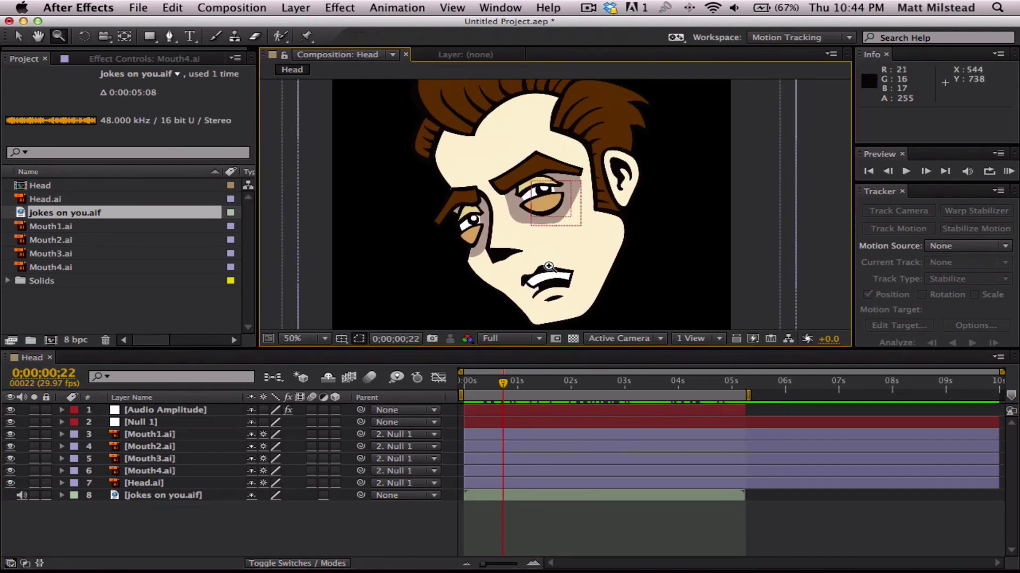
pyautogui.keyDown('alt'); pyautogui.click(548, 264); pyautogui.keyUp('alt')
pyautogui.press('h')
pyautogui.moveTo(565, 208); pyautogui.dragTo(570, 232)
pyautogui.click(506, 530)
pyautogui.press('Home')
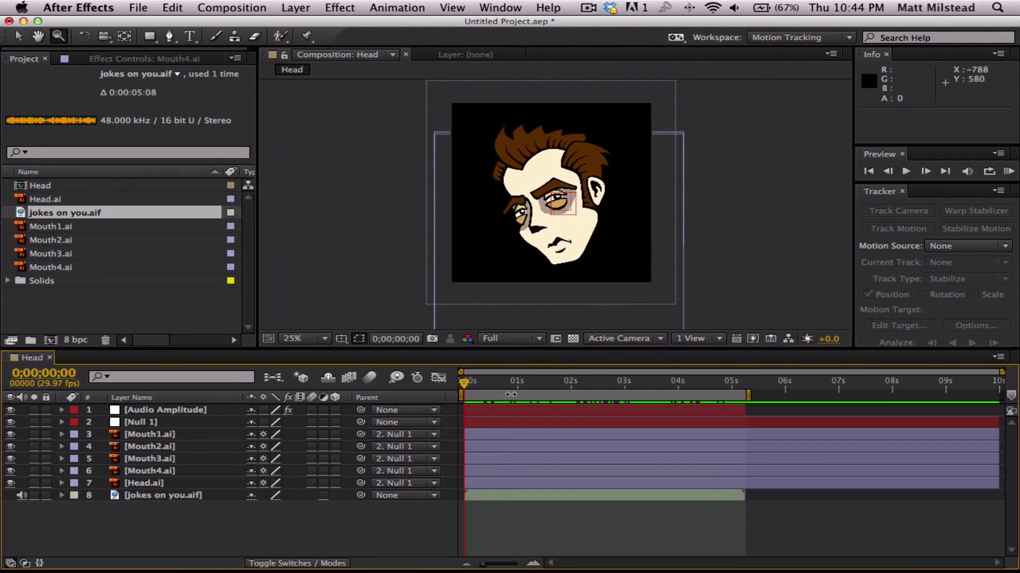
pyautogui.click(1008, 172)
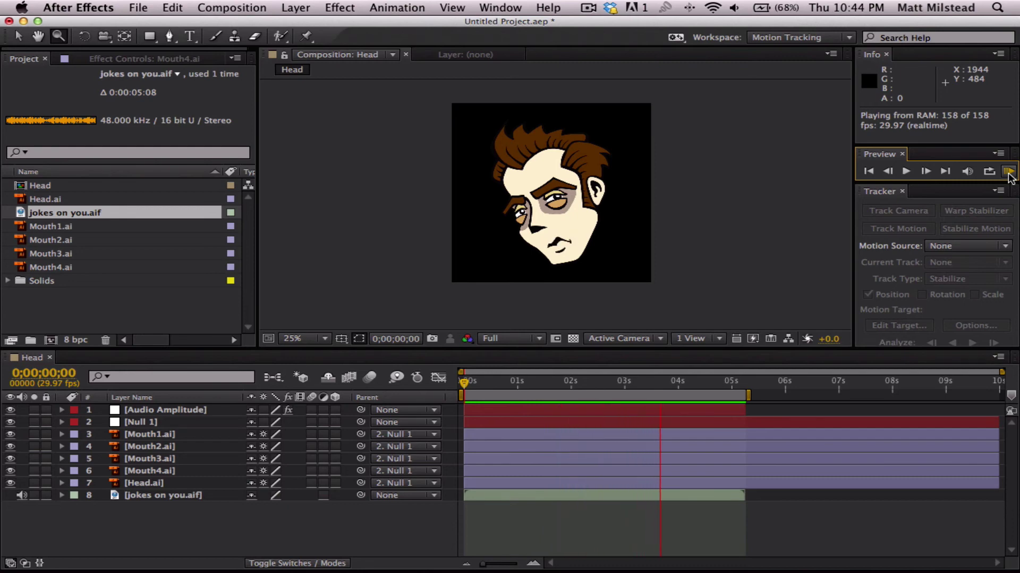
# Step: Stop the preview, select all eight layers, and pre-compose them as MouthPrecomp
pyautogui.click(1008, 172)
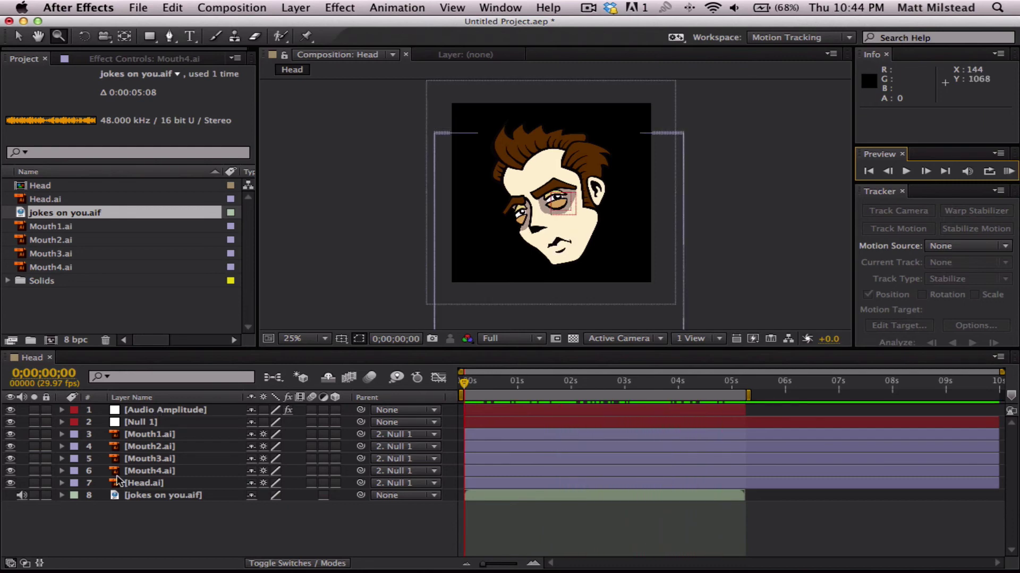
pyautogui.click(151, 499)
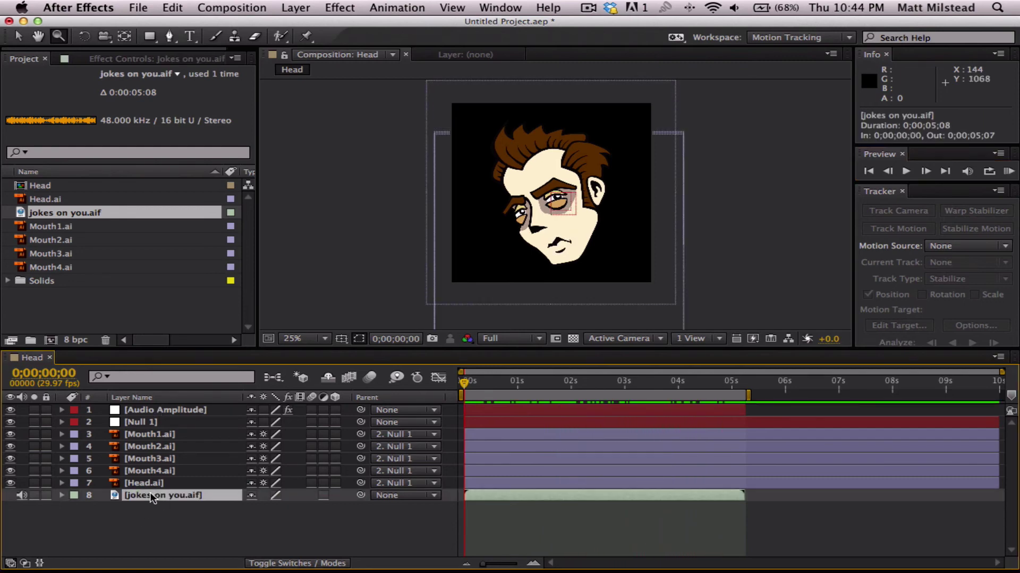
pyautogui.keyDown('shift'); pyautogui.click(176, 410); pyautogui.keyUp('shift')
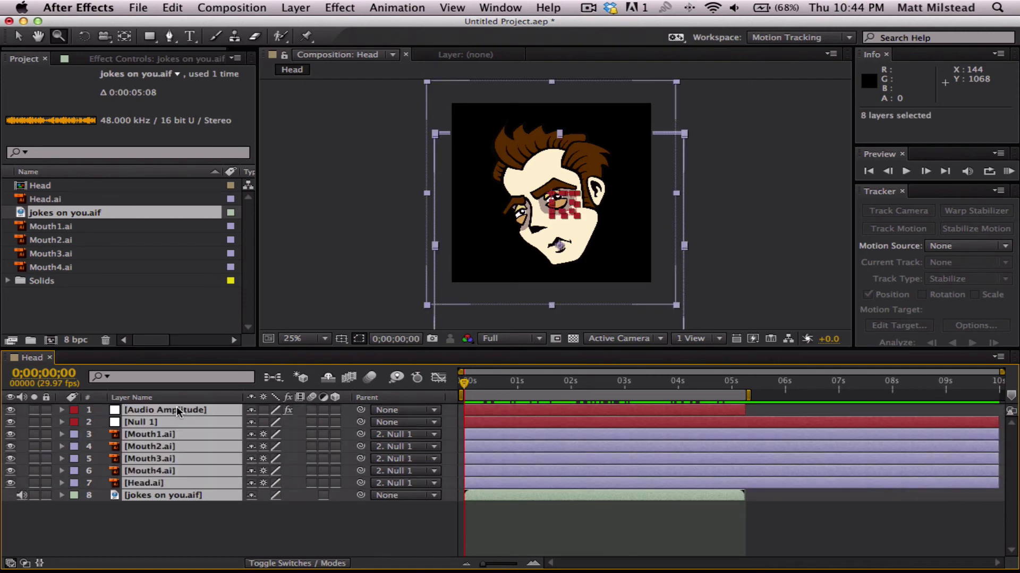
pyautogui.press('super+shift+c')
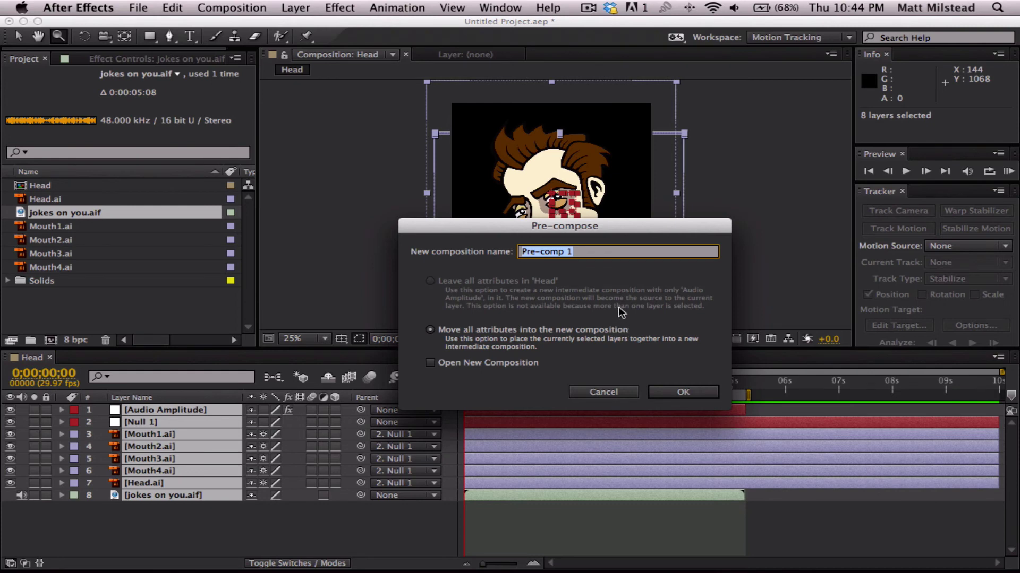
pyautogui.write('Mouth')
pyautogui.press('Return')
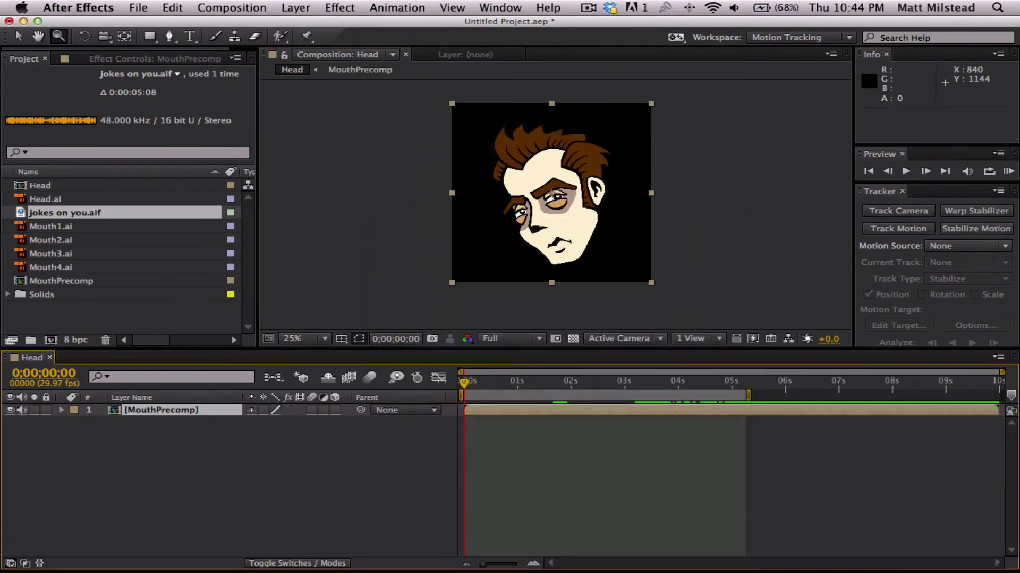
# Step: Apply Effect > Time > Pixel Motion Blur to MouthPrecomp with Shutter Control set to Automatic
pyautogui.click(167, 473)
pyautogui.click(167, 411)
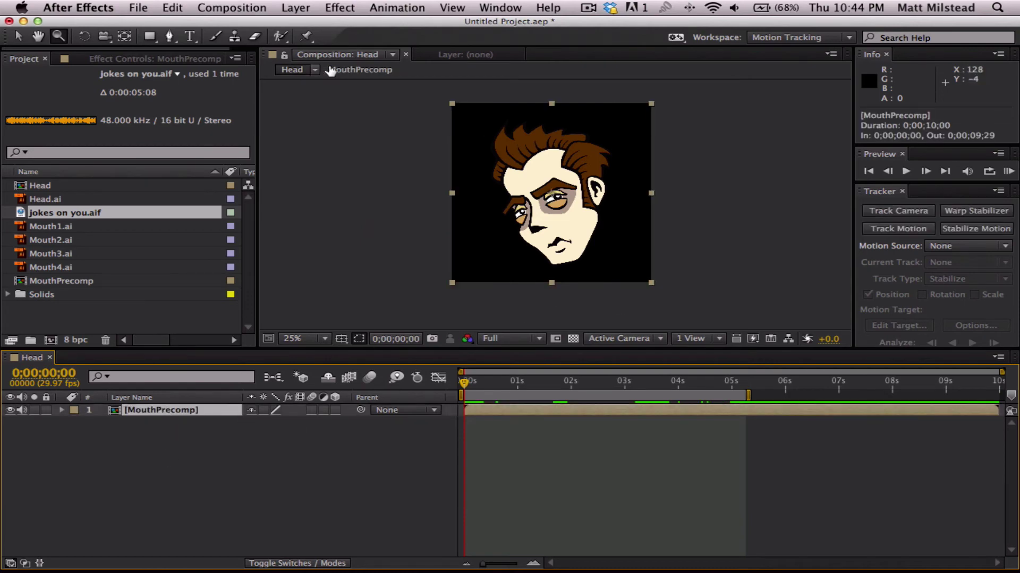
pyautogui.click(396, 8)
pyautogui.moveTo(340, 7)
pyautogui.moveTo(387, 334)
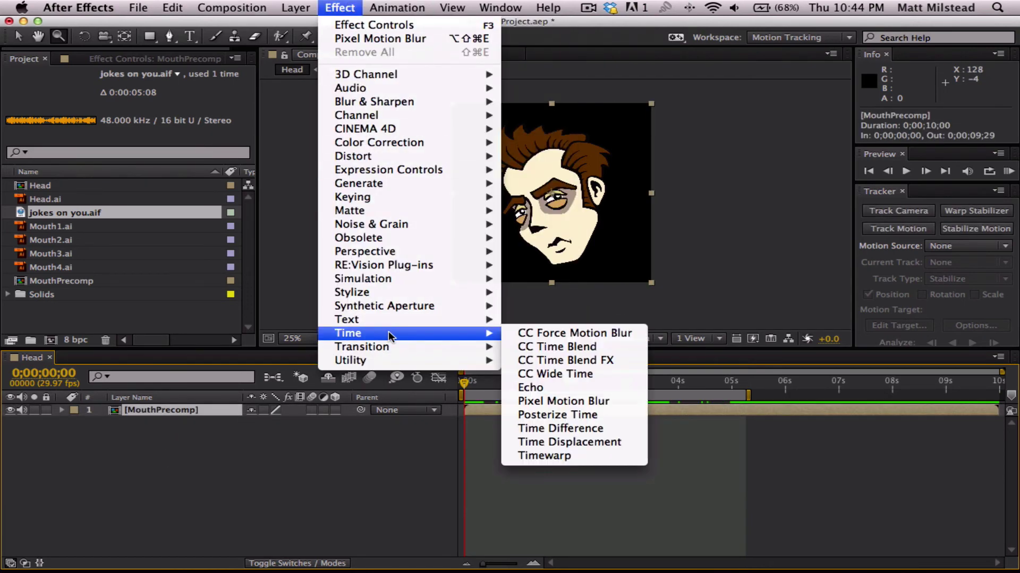
pyautogui.click(578, 402)
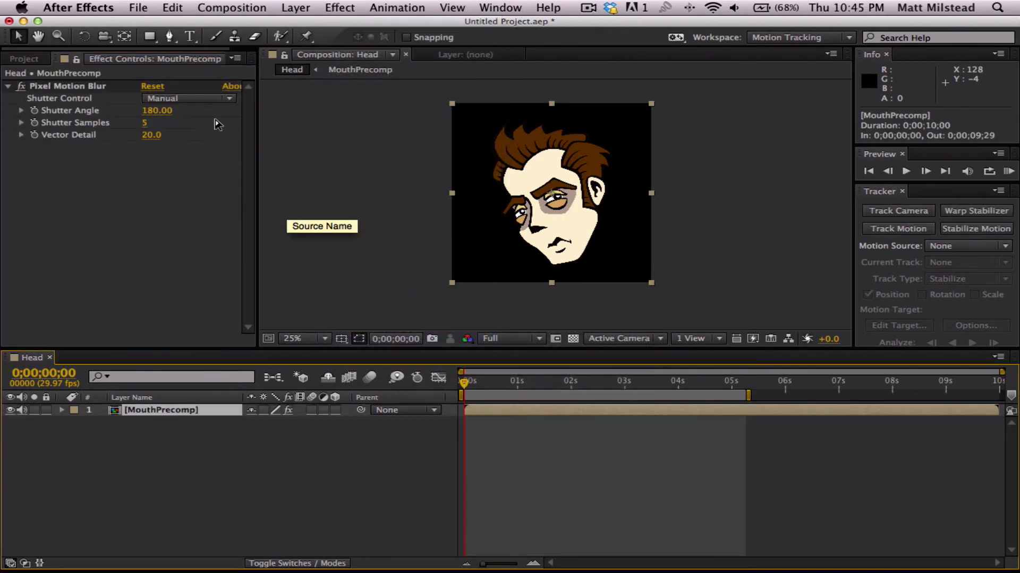
pyautogui.click(193, 98)
pyautogui.click(180, 126)
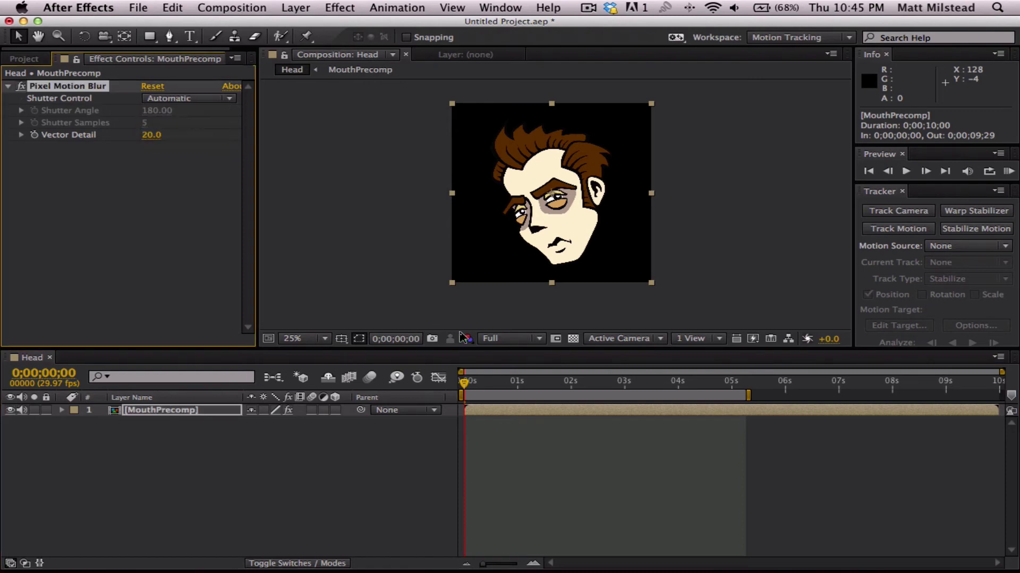
# Step: Zoom in to inspect the face and hair, then return to the full, recentred head
pyautogui.press('z')
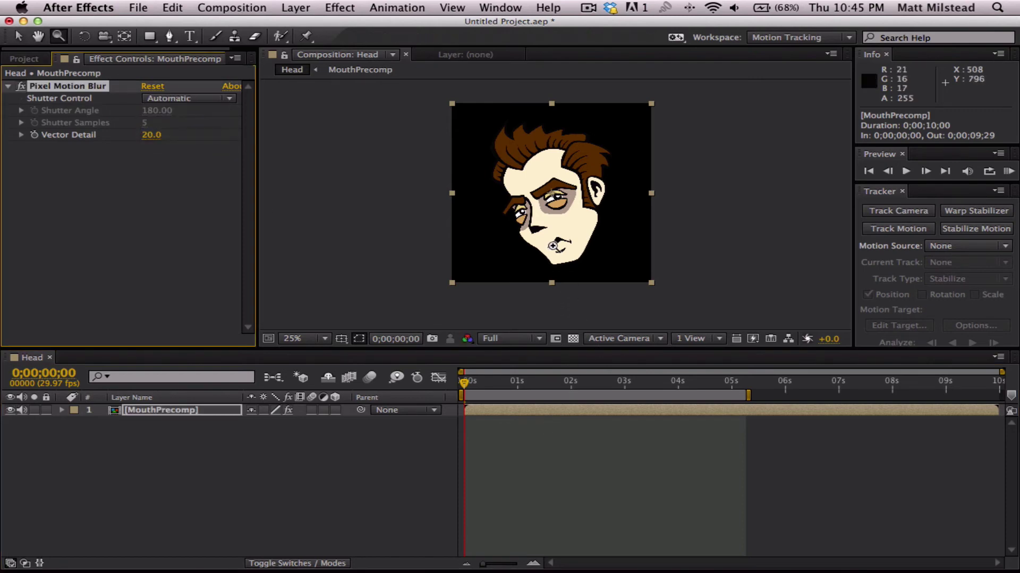
pyautogui.click(557, 249)
pyautogui.moveTo(585, 168); pyautogui.dragTo(588, 244)
pyautogui.keyDown('alt'); pyautogui.click(592, 248); pyautogui.keyUp('alt')
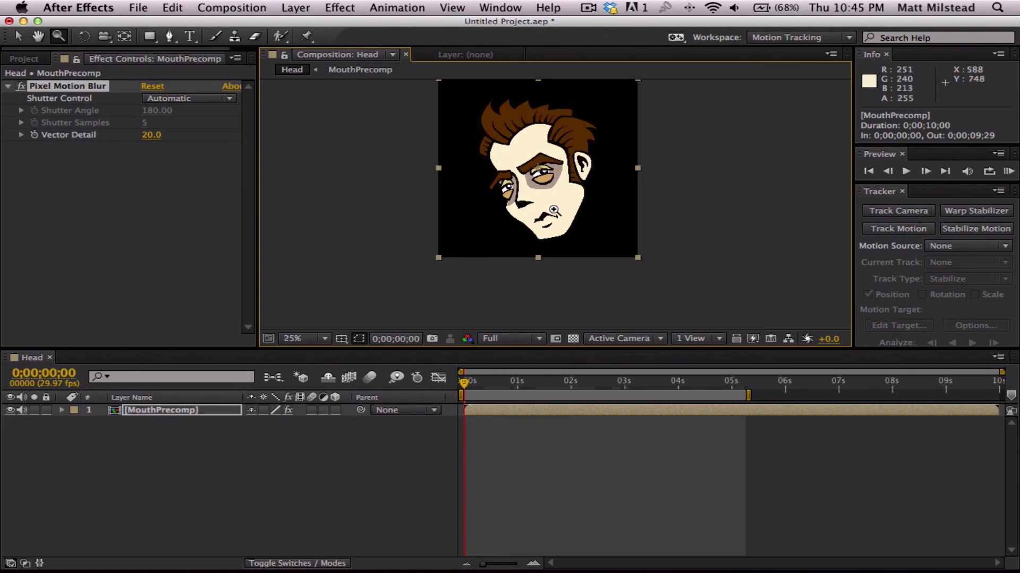
pyautogui.press('space')
pyautogui.moveTo(552, 189); pyautogui.dragTo(560, 227)
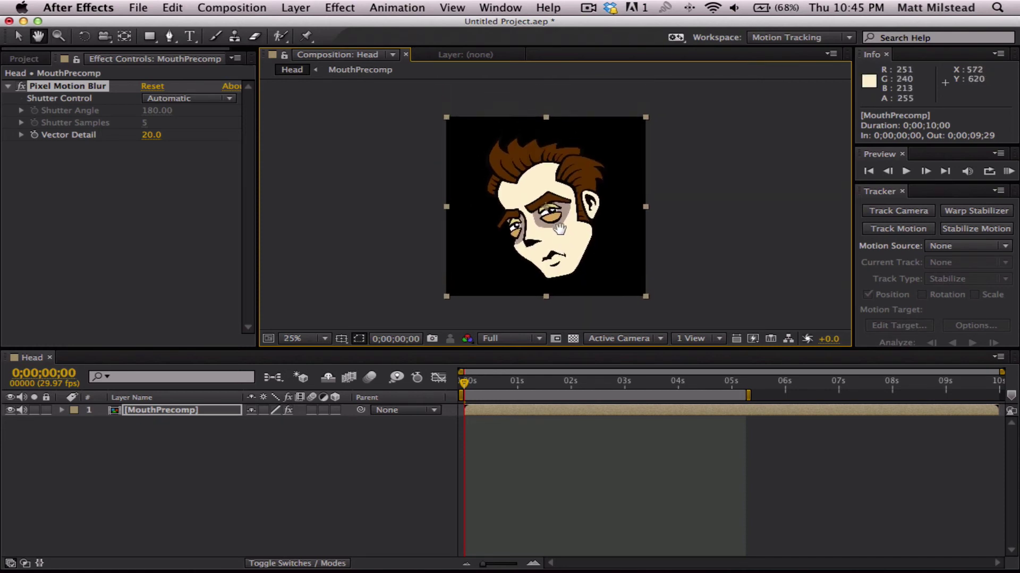
pyautogui.click(186, 520)
pyautogui.click(176, 415)
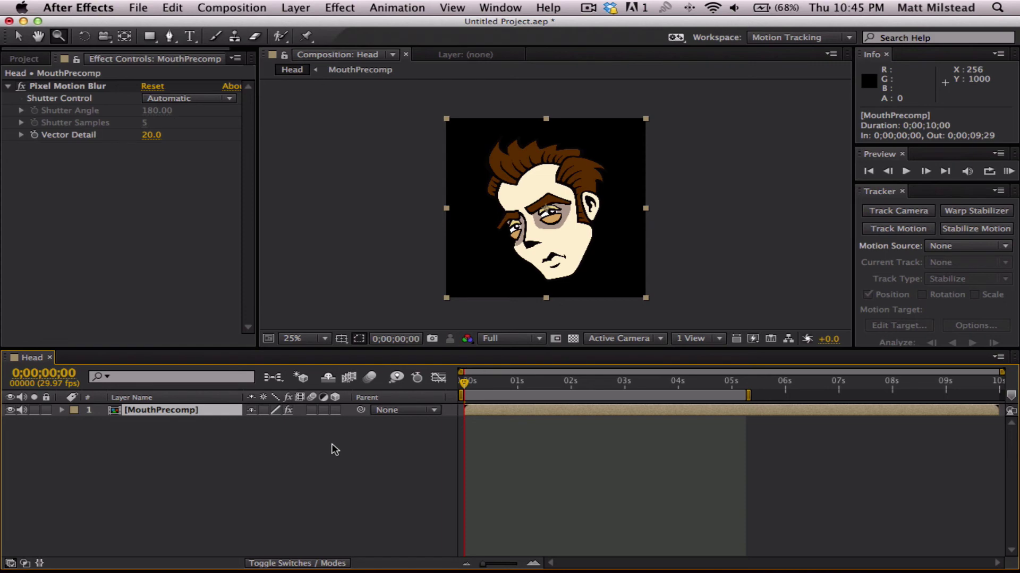
pyautogui.click(205, 430)
pyautogui.click(175, 410)
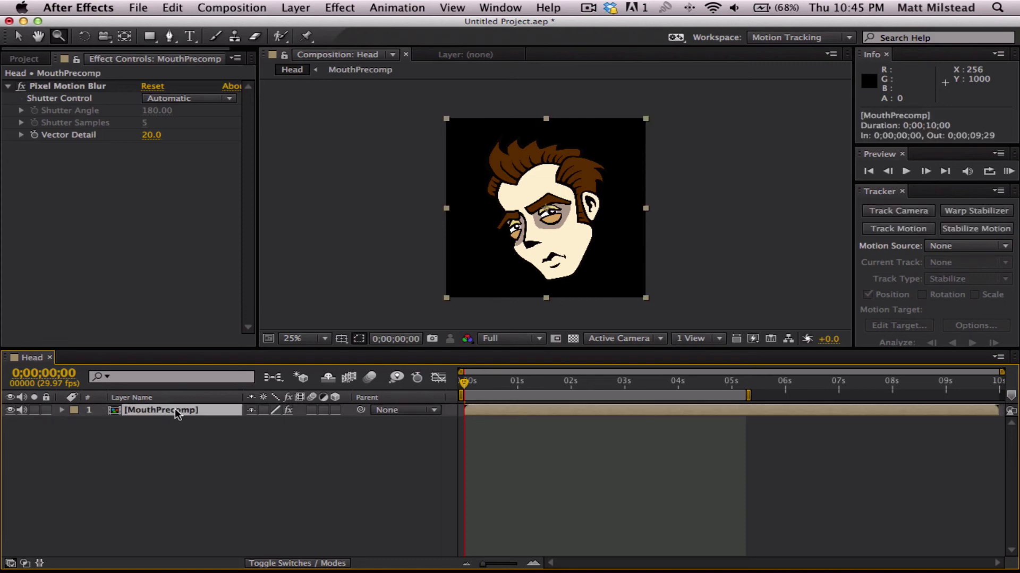
pyautogui.click(1009, 171)
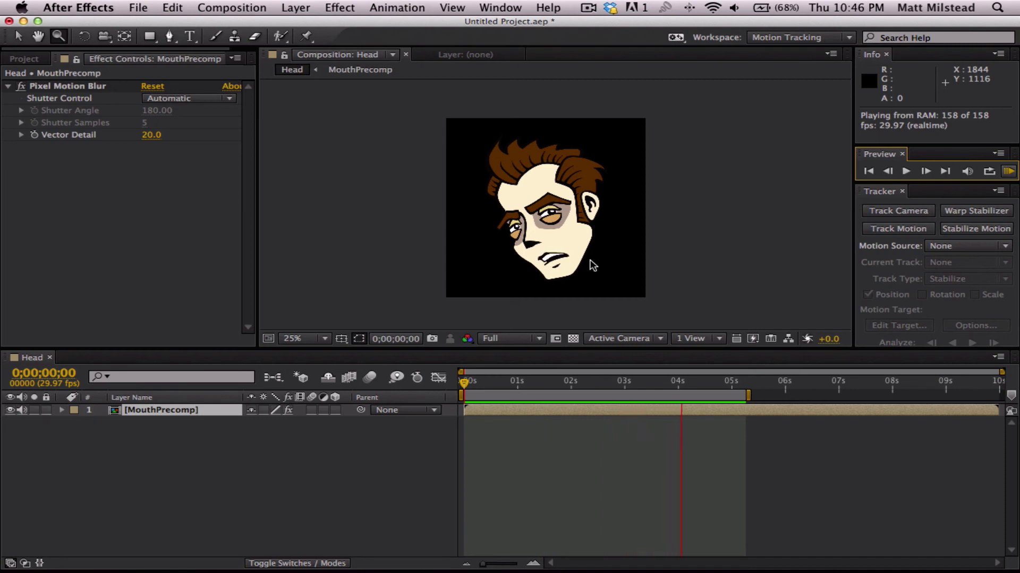
pyautogui.click(1008, 171)
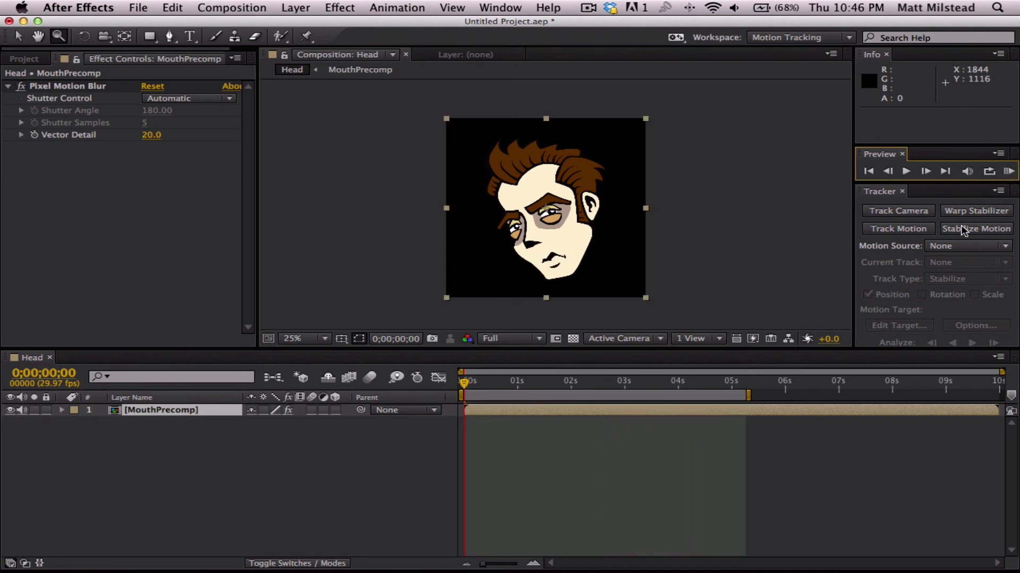
pyautogui.click(653, 502)
# Step: Move the playhead to frame 19, show the Project panel, and step back to 0;00;00;18
pyautogui.moveTo(466, 382); pyautogui.dragTo(499, 383)
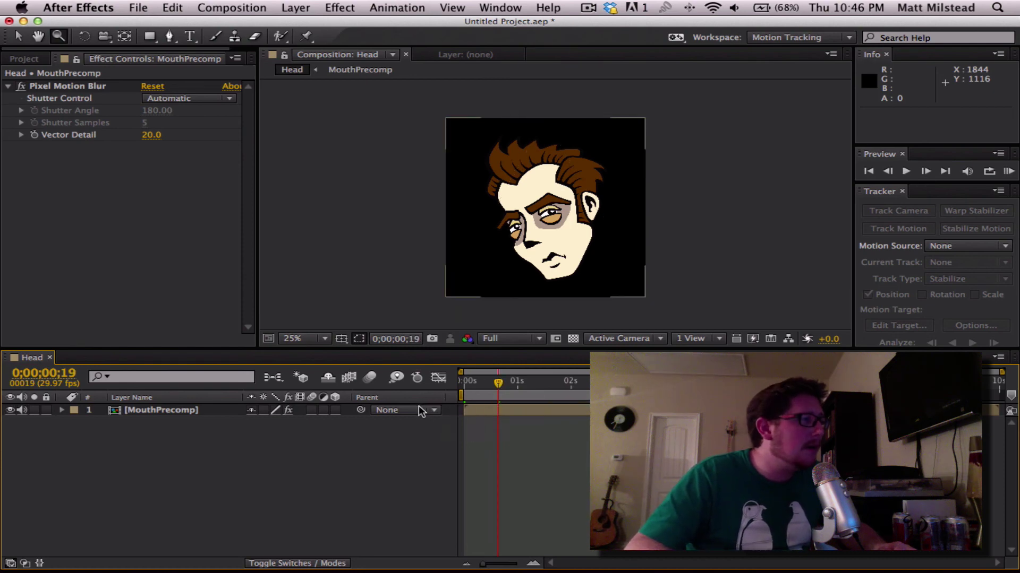
pyautogui.click(23, 59)
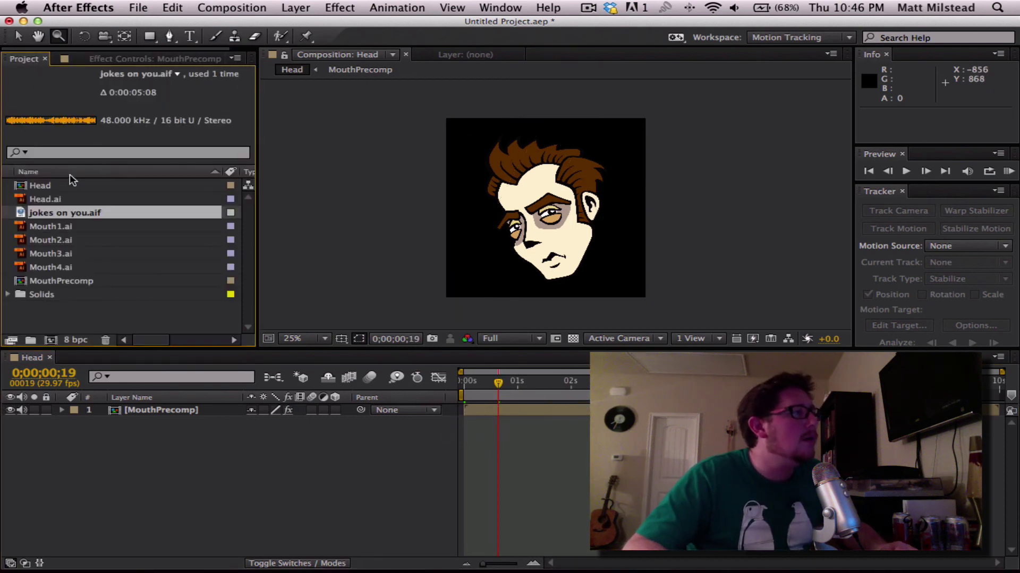
pyautogui.click(116, 311)
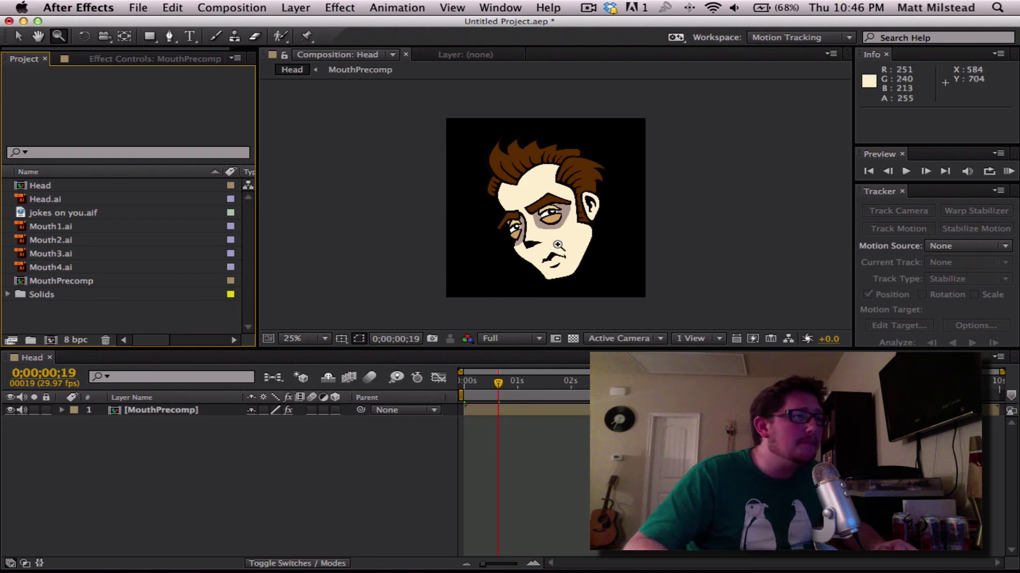
pyautogui.click(493, 382)
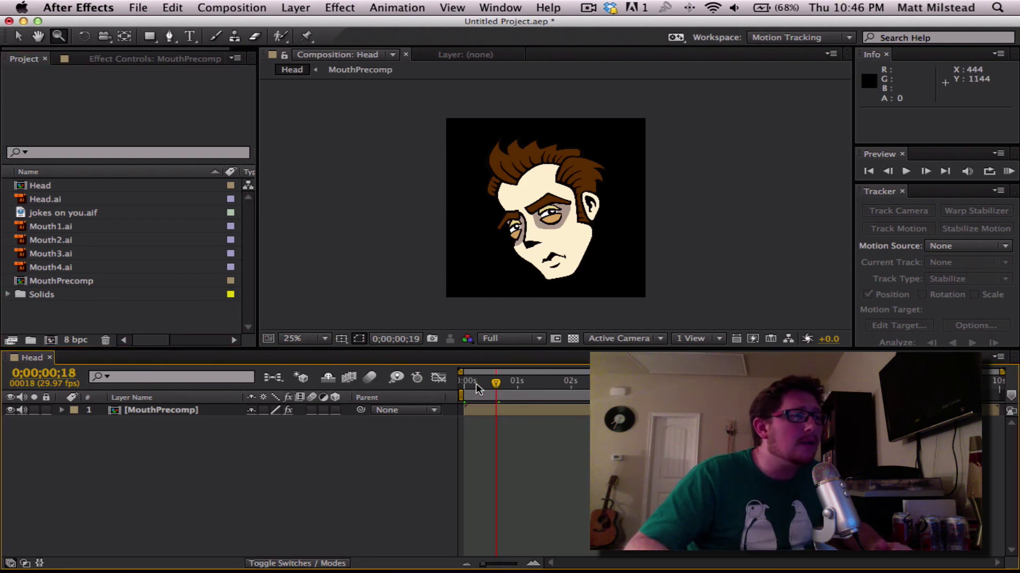